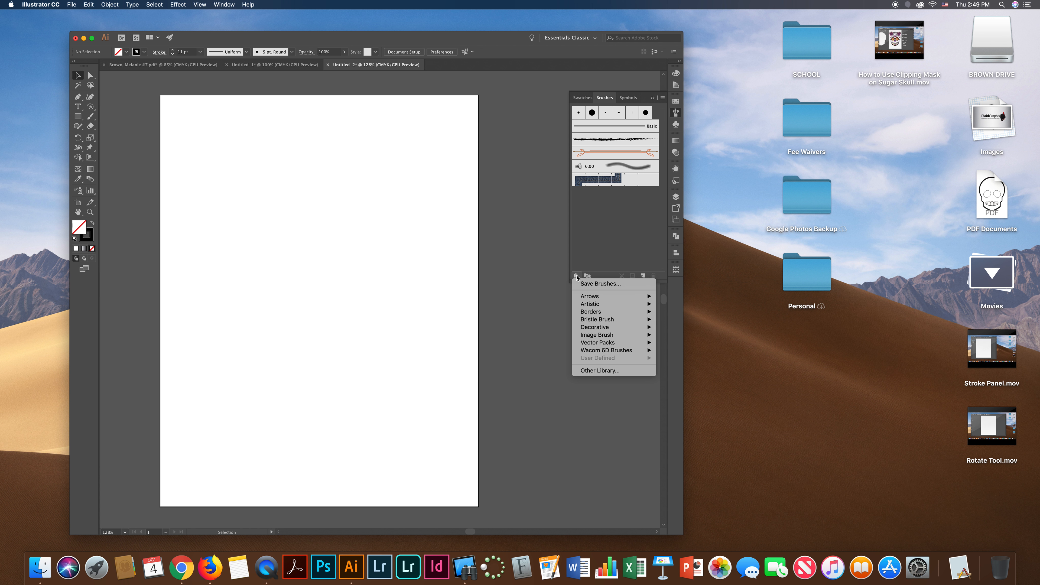
Look through the Arrows_Special brush library and close it
mouse_move(591, 298)
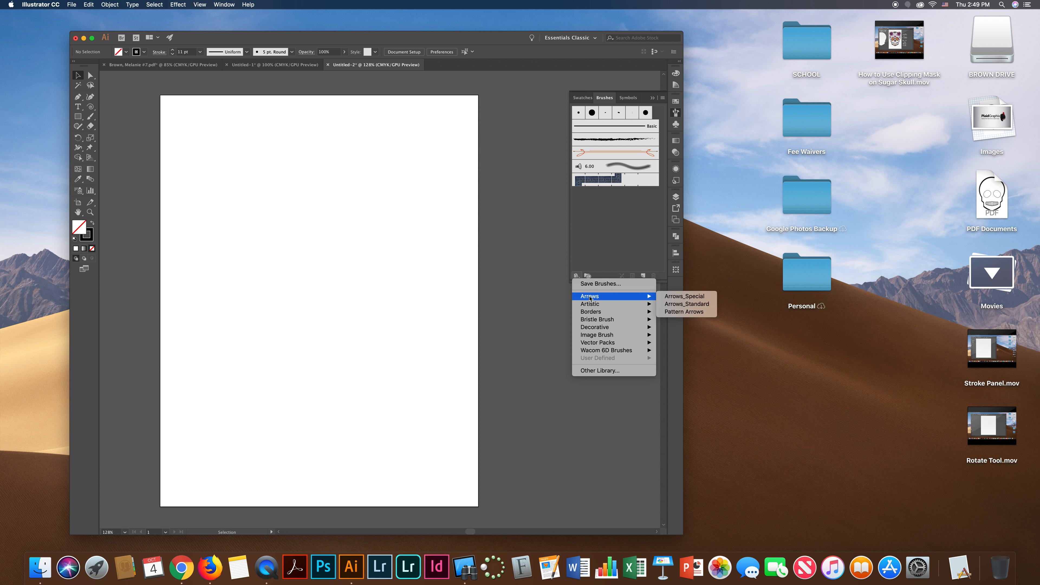
left_click(684, 297)
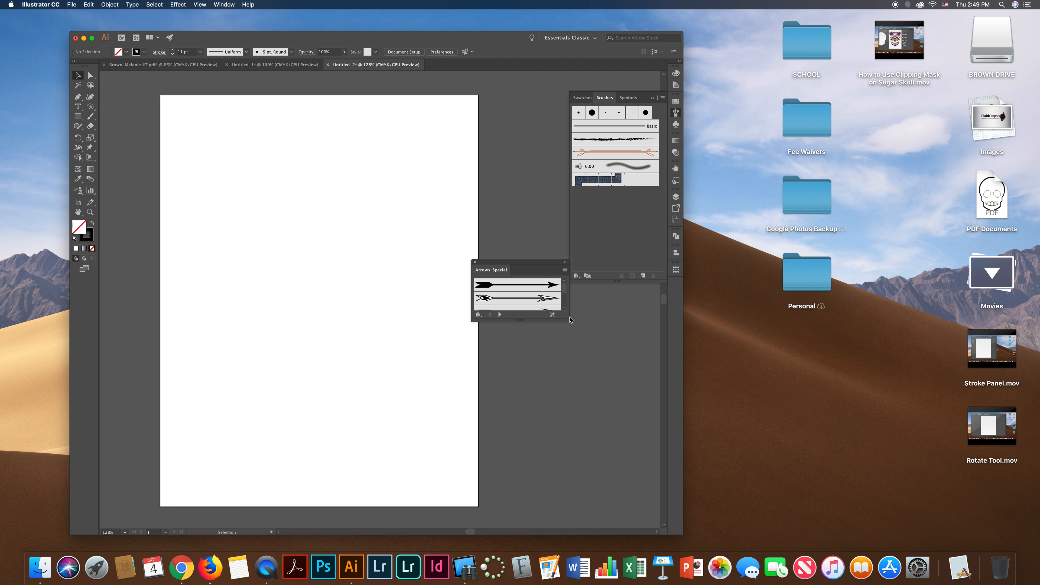
mouse_move(568, 319)
left_mouse_down()
mouse_move(591, 327)
mouse_move(609, 456)
mouse_move(569, 484)
left_mouse_up()
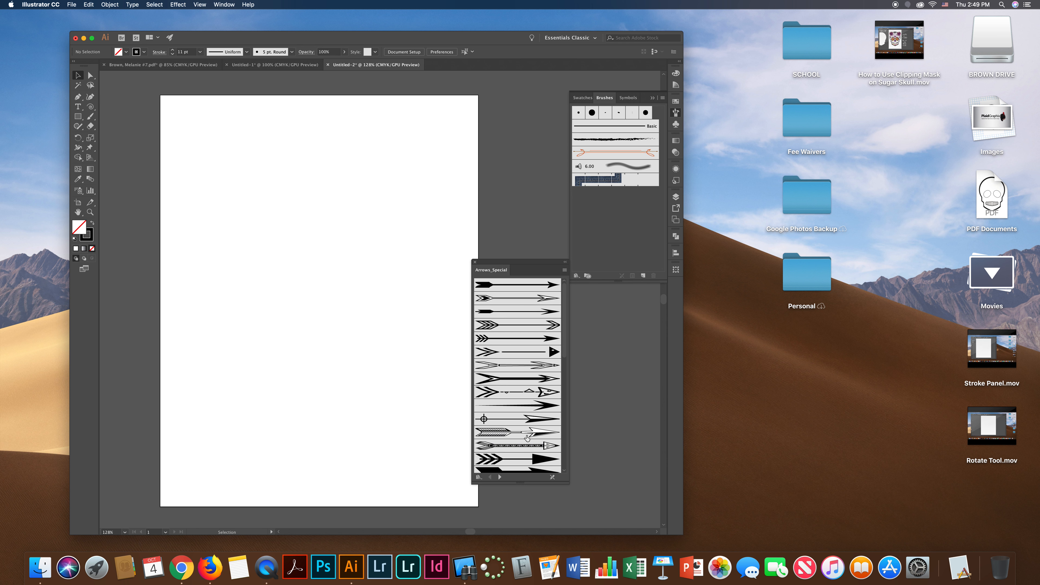
scroll(527, 438, "down", 5)
scroll(516, 412, "up", 5)
left_click(476, 263)
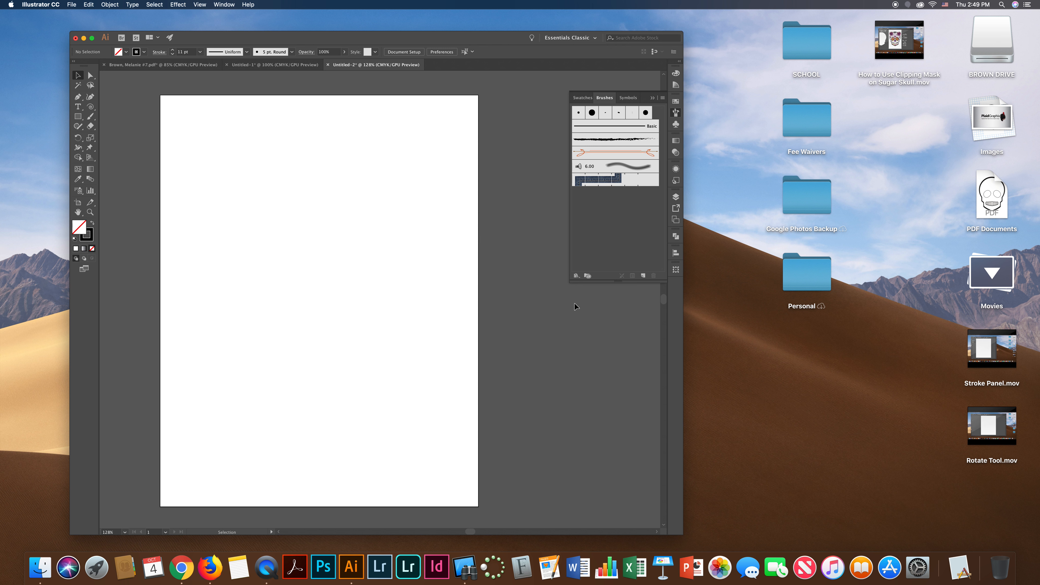
Draw a large circle in the upper middle of the artboard with the Ellipse tool
left_click(77, 117)
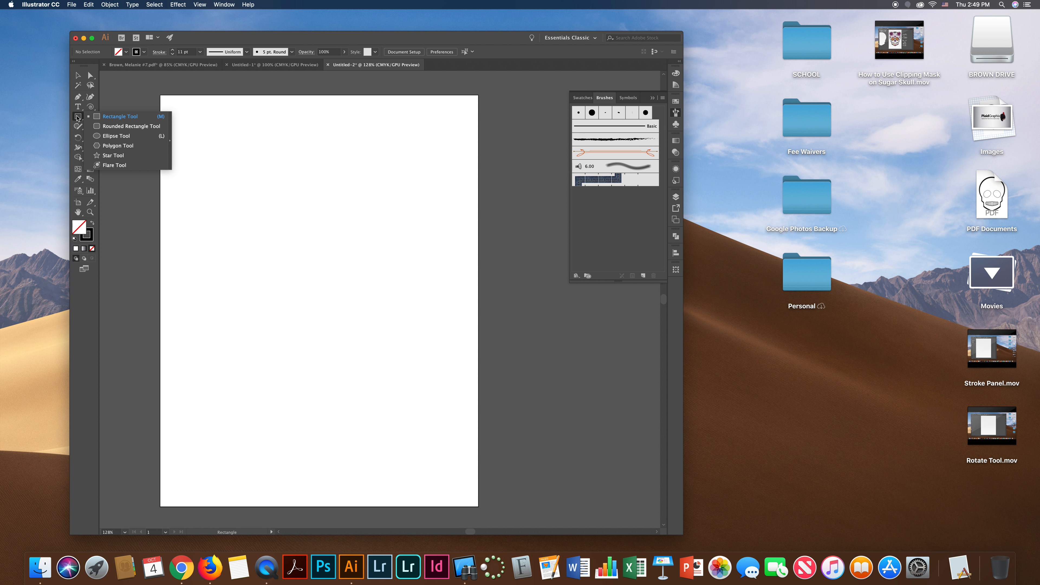
left_click(78, 75)
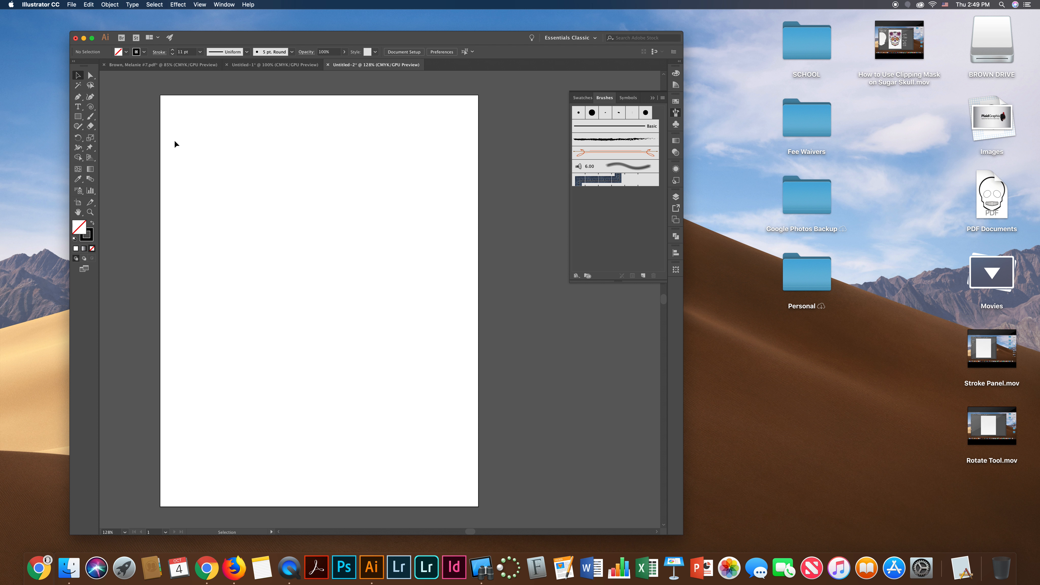
left_click(78, 117)
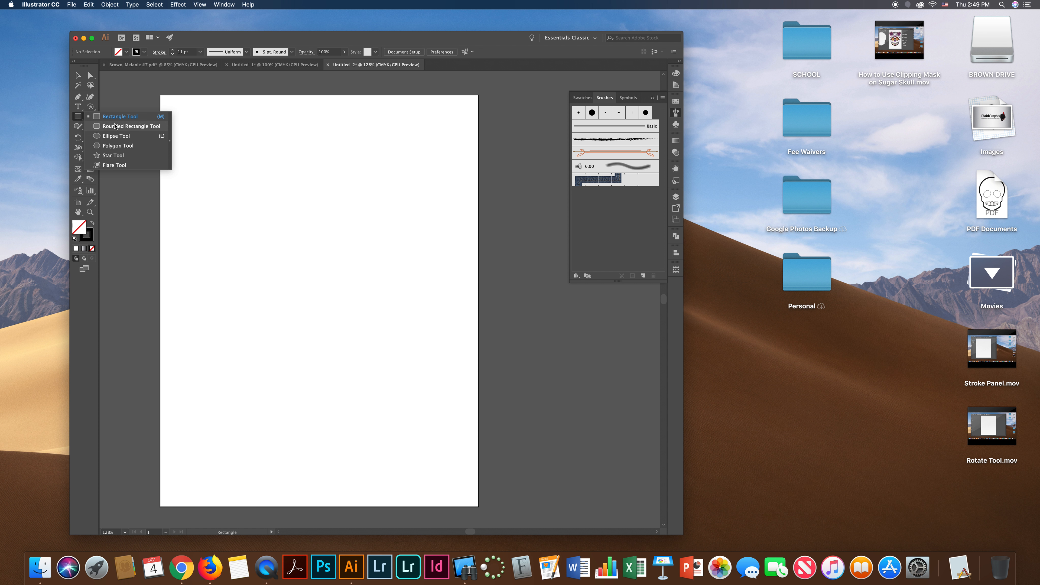
left_click(116, 136)
left_click_drag(303, 248, 371, 294)
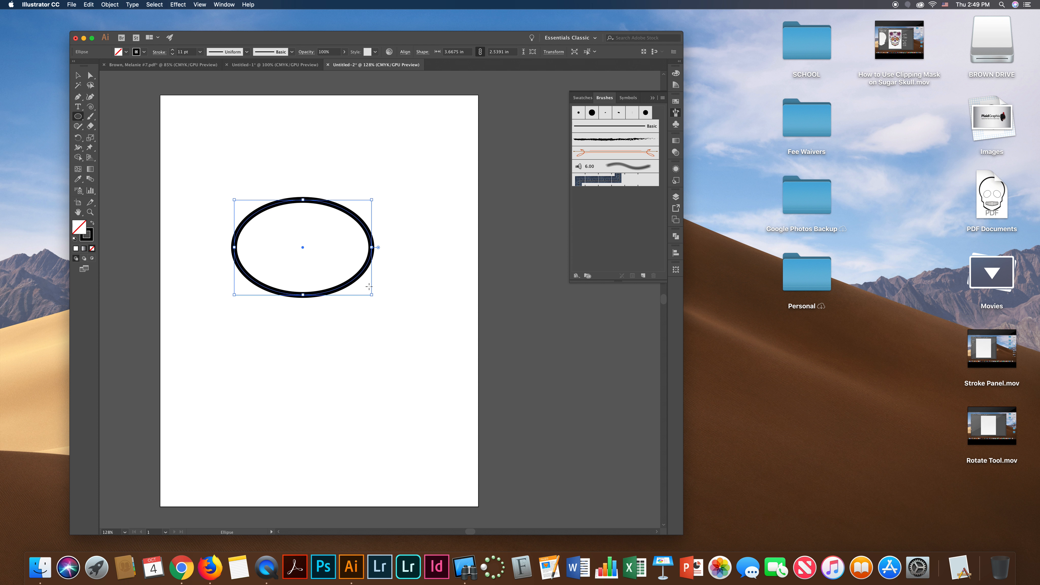
key("super+z")
left_click_drag(303, 256, 394, 347)
Flatten the circle into an oval by moving its top anchor point down and bottom anchor point up, and rotate it counterclockwise
left_click(91, 75)
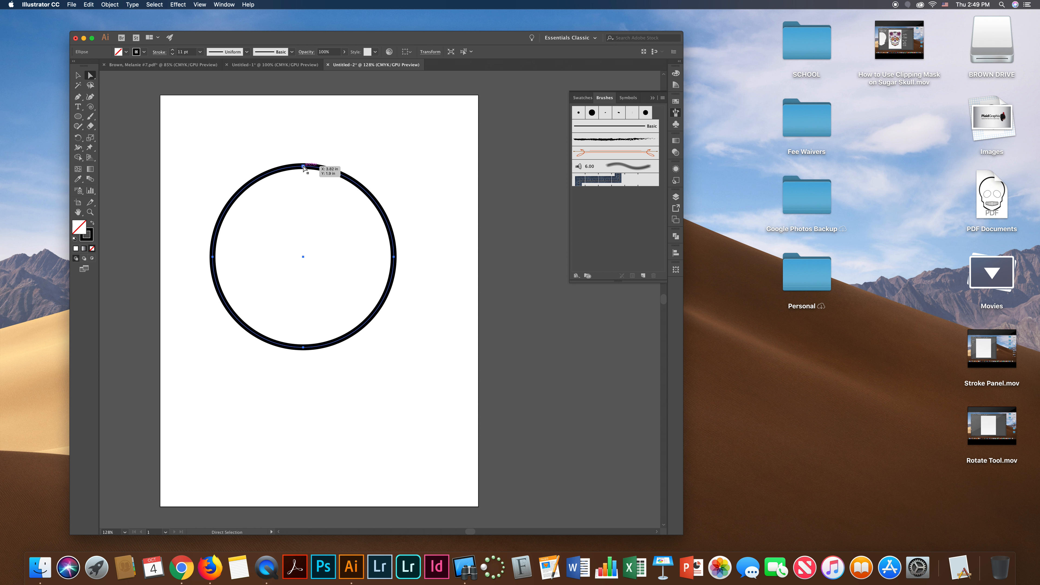
left_click_drag(304, 166, 303, 194)
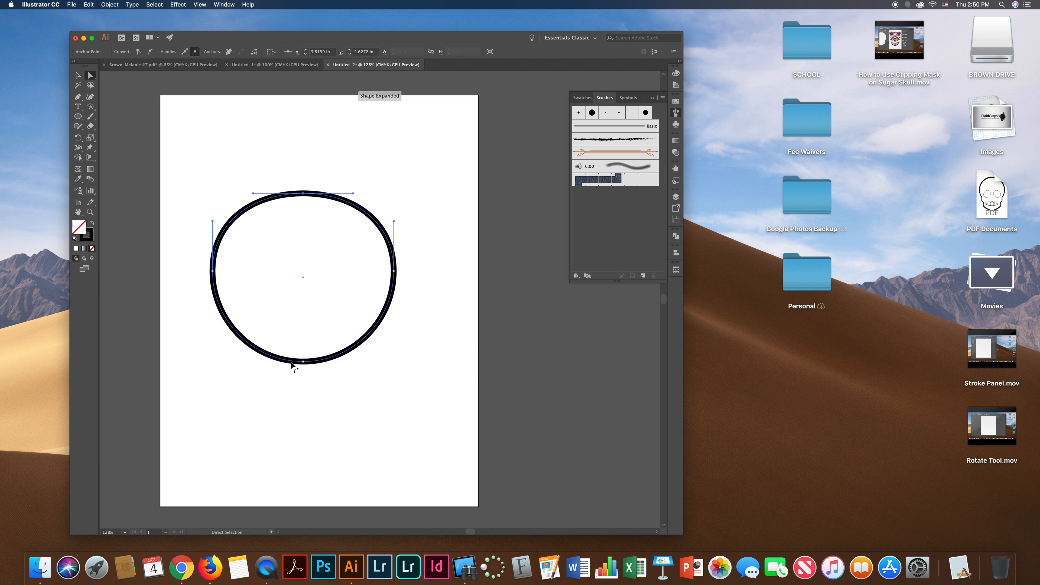
left_click(303, 362)
left_click_drag(303, 362, 304, 342)
left_click(78, 75)
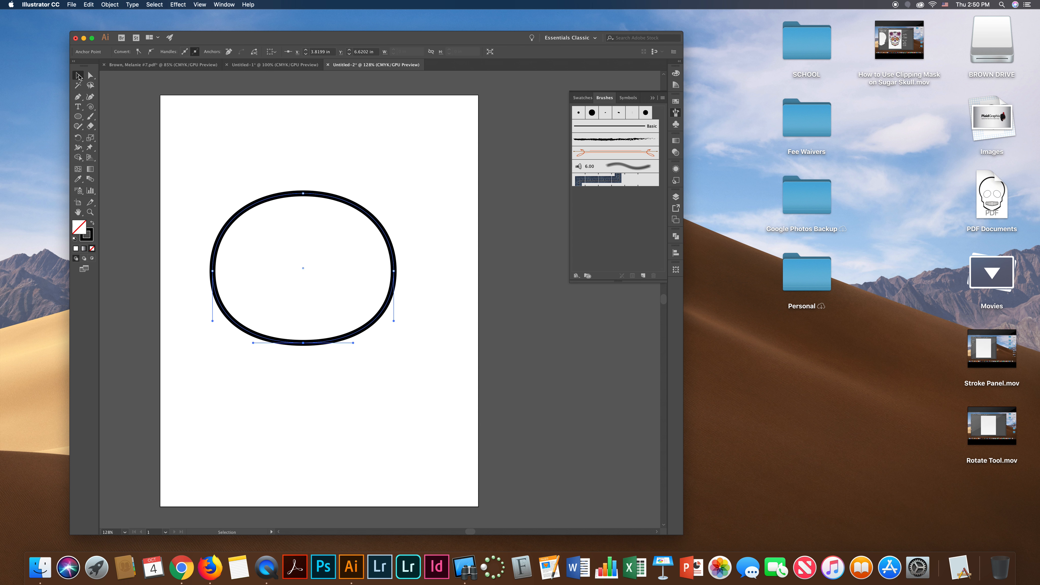
left_click_drag(399, 191, 331, 106)
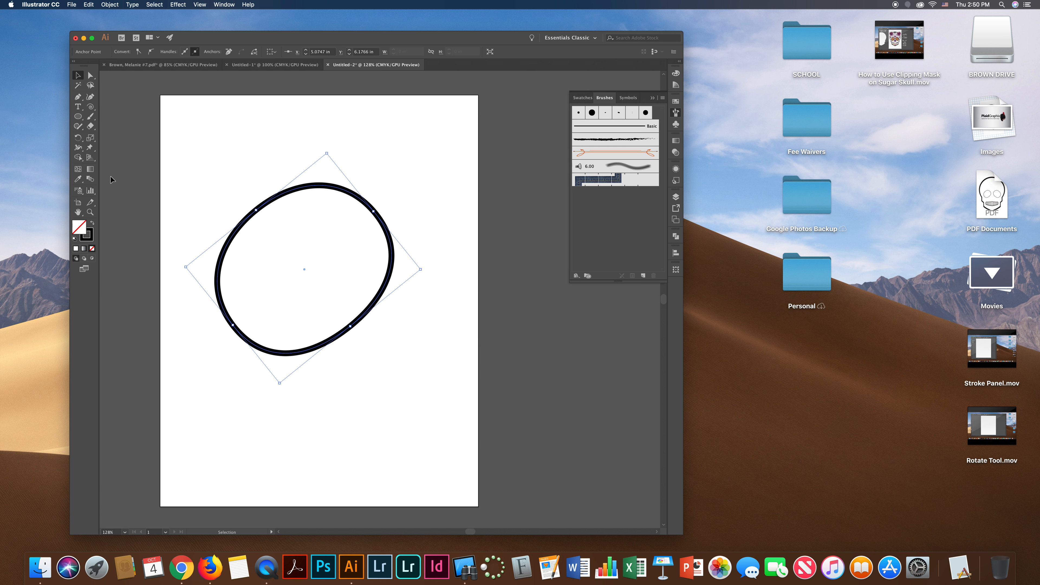
Set the oval's stroke weight to 6 pt
left_click(91, 240)
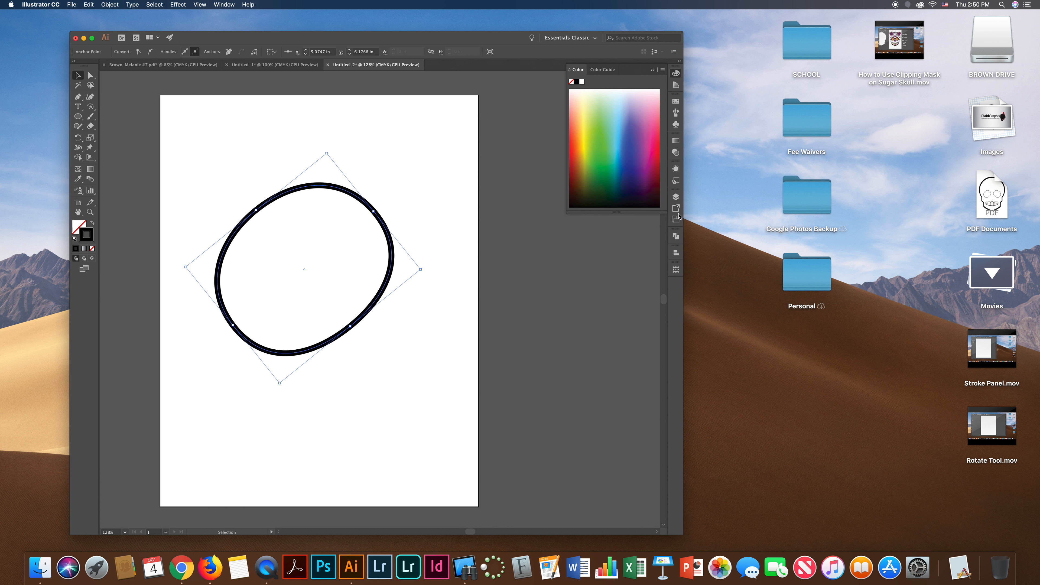
left_click(224, 4)
left_click(224, 299)
left_click(520, 136)
left_click(519, 135)
left_click(520, 135)
left_click(520, 136)
left_click(519, 136)
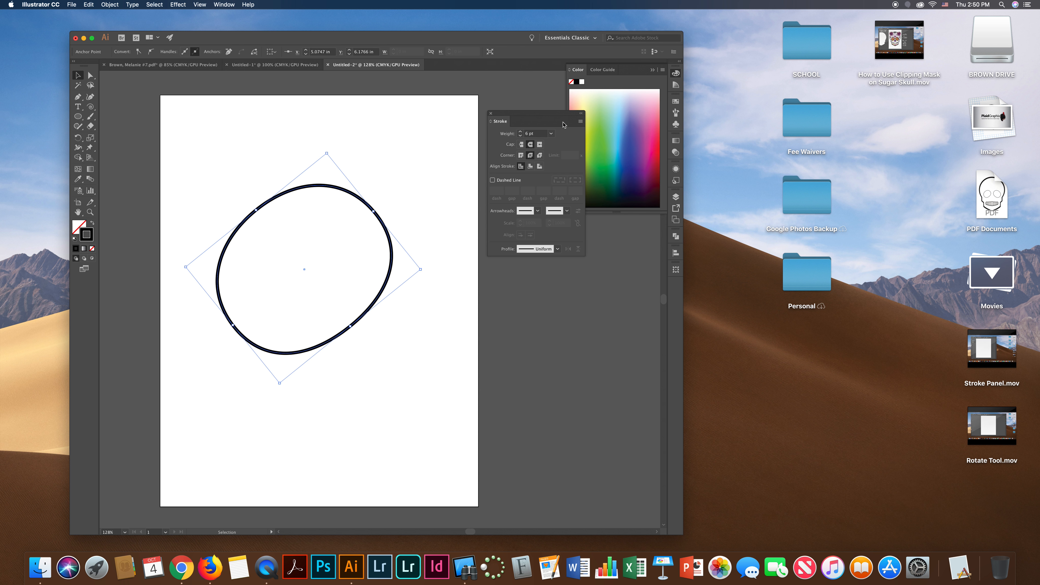
left_click_drag(520, 115, 594, 227)
left_click(410, 157)
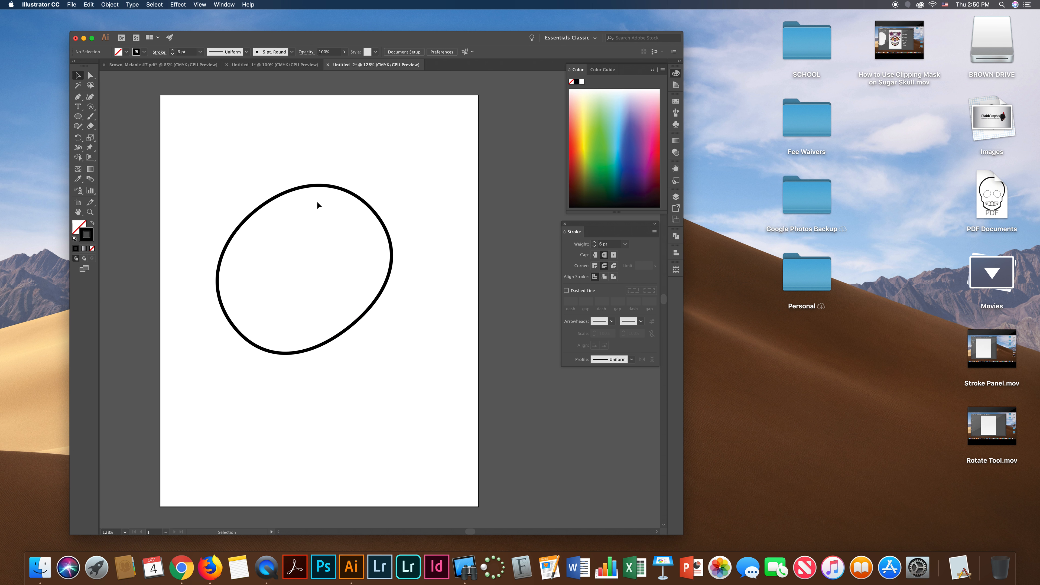
Move the oval to the lower left of the artboard and place a small circle, about 0.49 in across, in the free upper-right area
left_click_drag(313, 186, 276, 317)
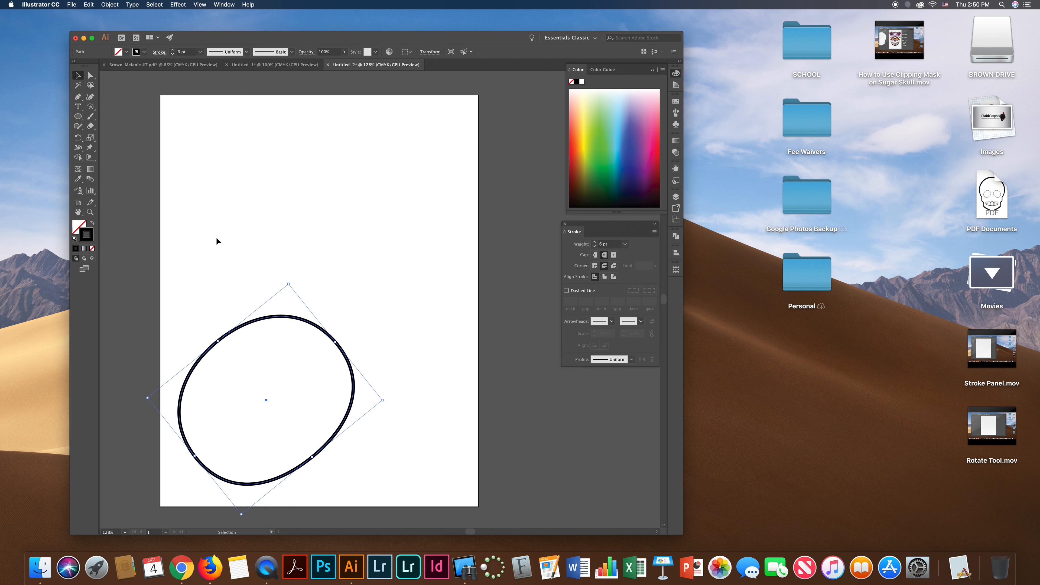
left_click(78, 116)
left_click_drag(283, 144, 292, 153)
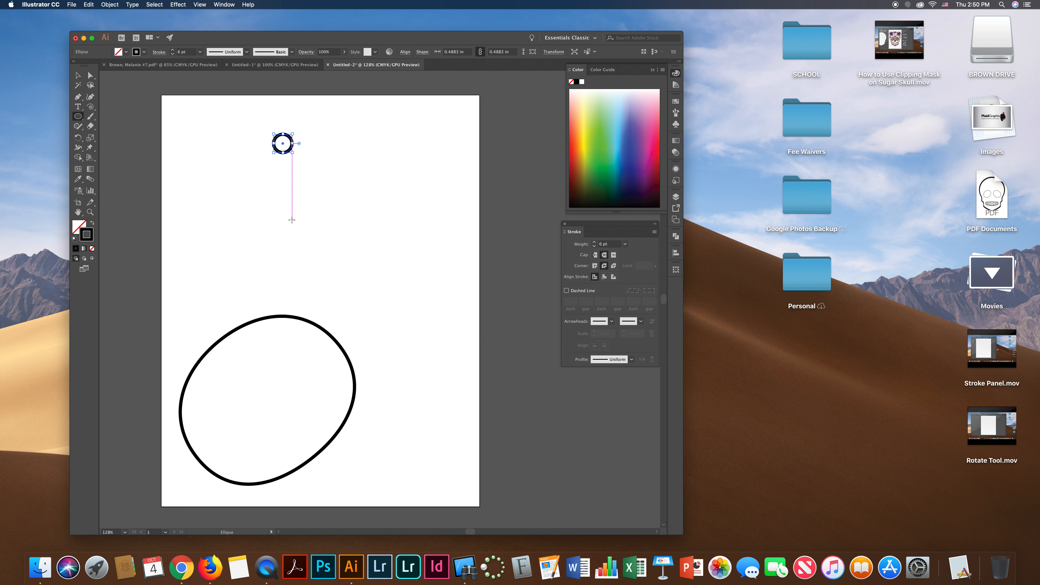
left_click(77, 75)
mouse_move(288, 146)
left_mouse_down()
mouse_move(348, 195)
mouse_move(421, 223)
left_mouse_up()
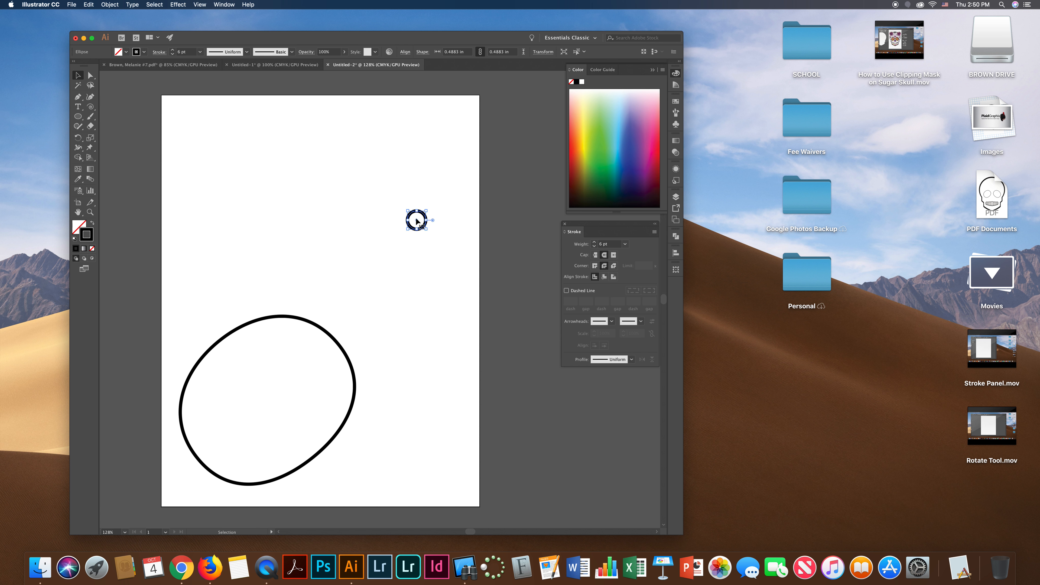
Start a new pattern brush from the selected small circle and name it Circle
left_click(675, 112)
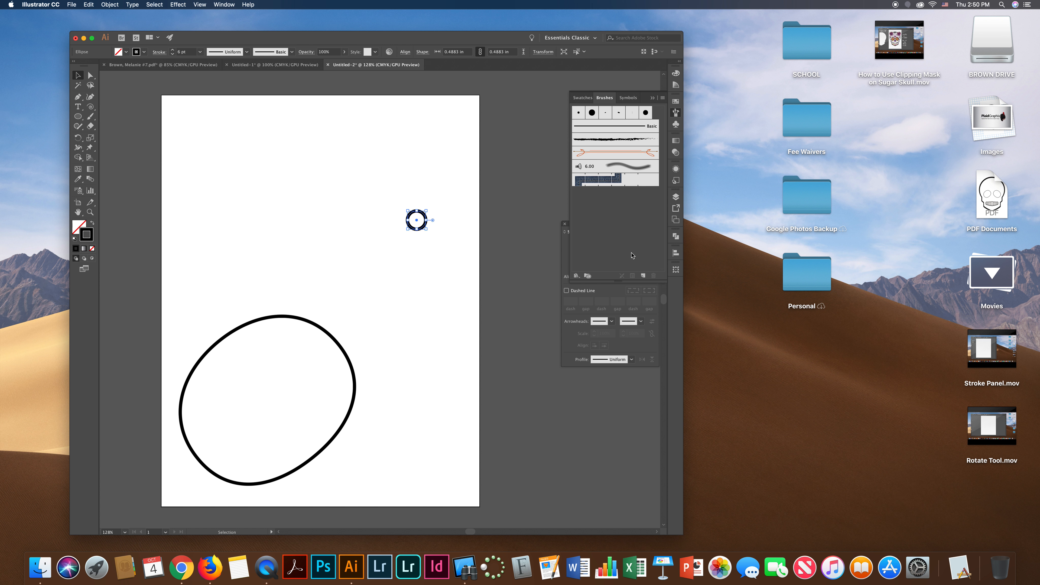
left_click(643, 275)
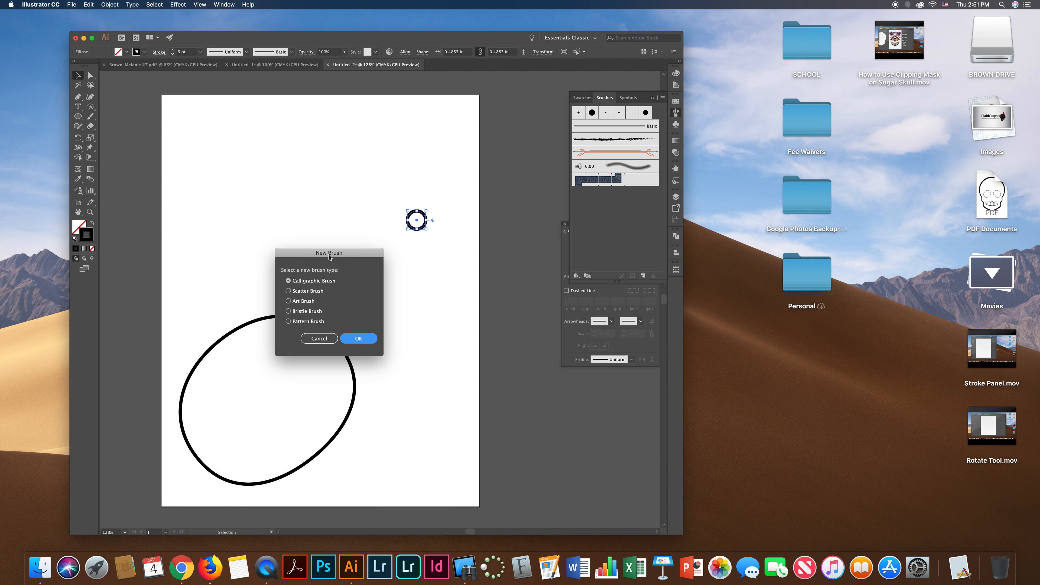
left_click_drag(328, 257, 322, 251)
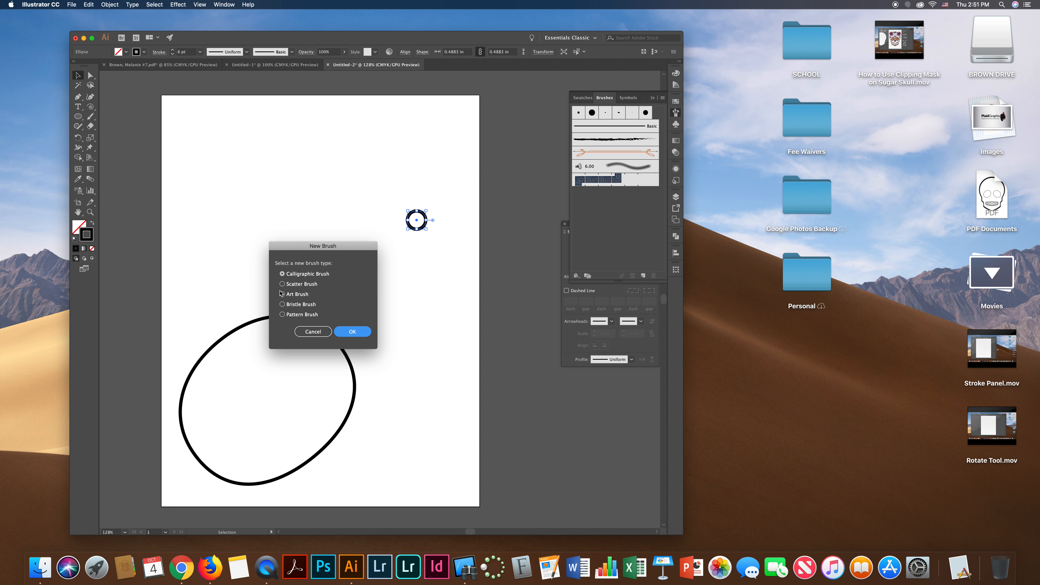
left_click(283, 314)
left_click(337, 332)
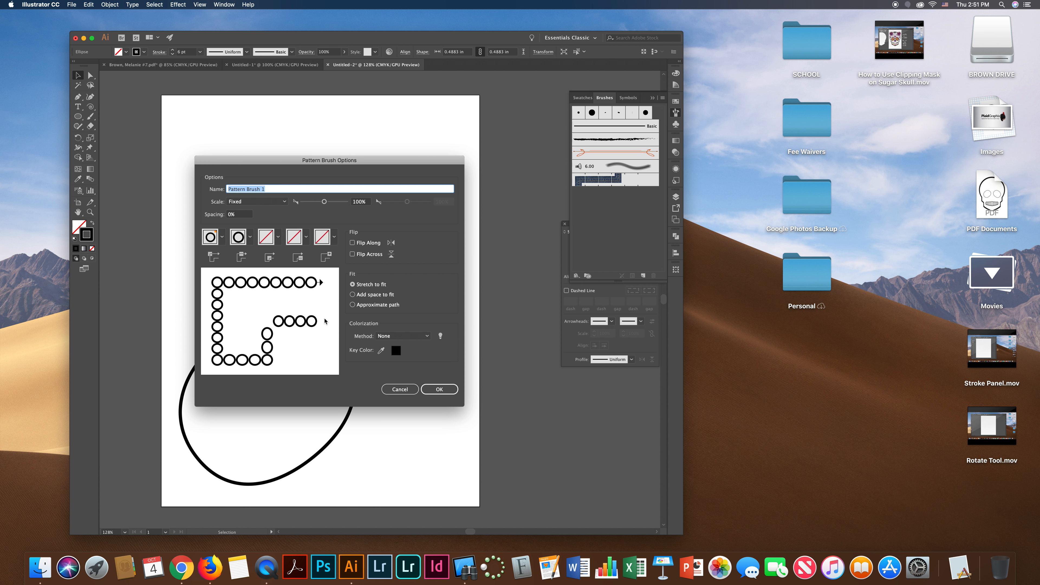
type("Circle")
Set the pattern brush's outer corner tile to None and its fit to Approximate path, and save the brush
left_click(223, 238)
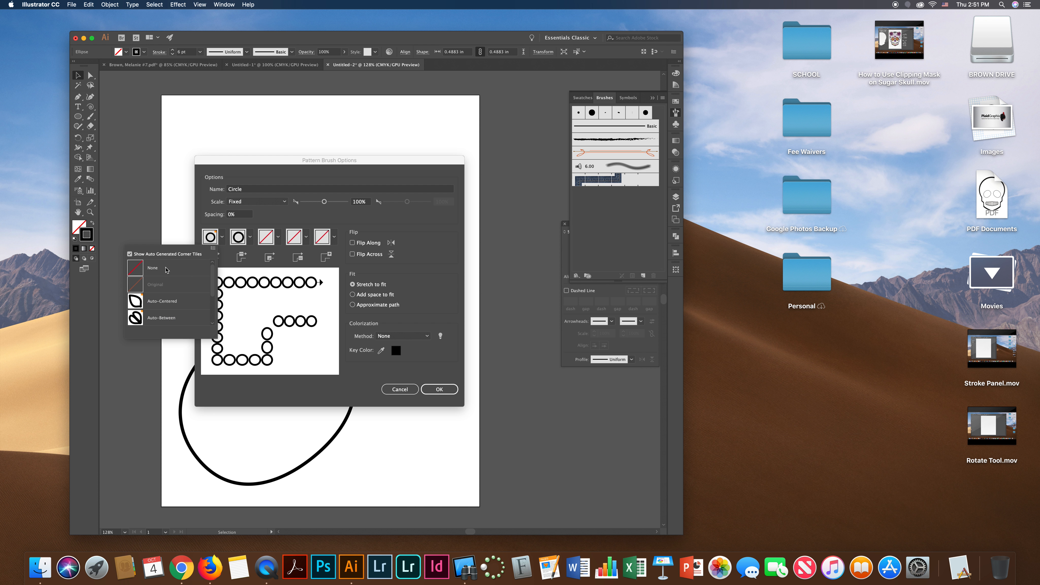
left_click(167, 269)
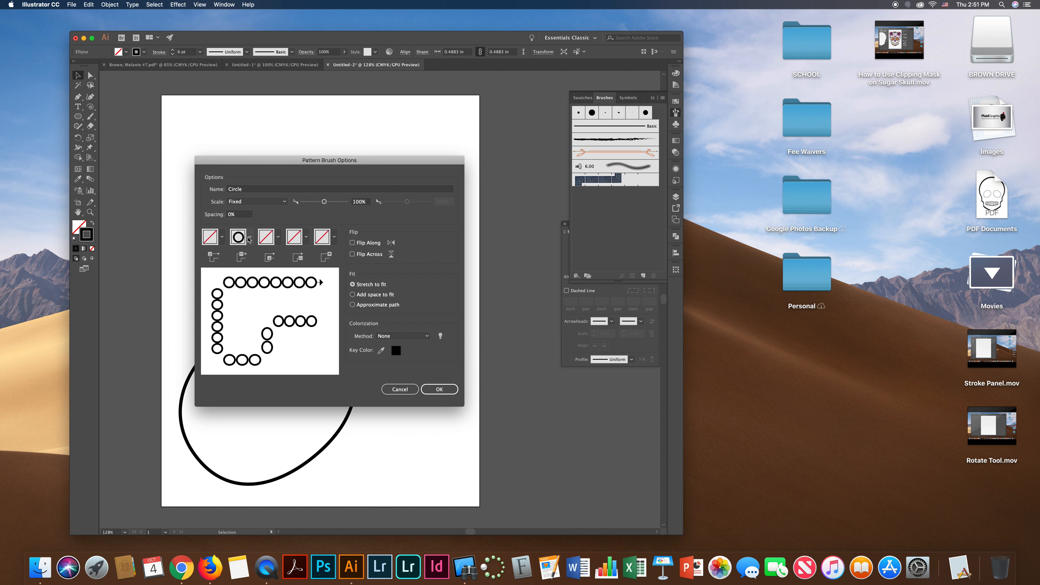
left_click(240, 241)
left_click(239, 242)
left_click(359, 285)
left_click(357, 295)
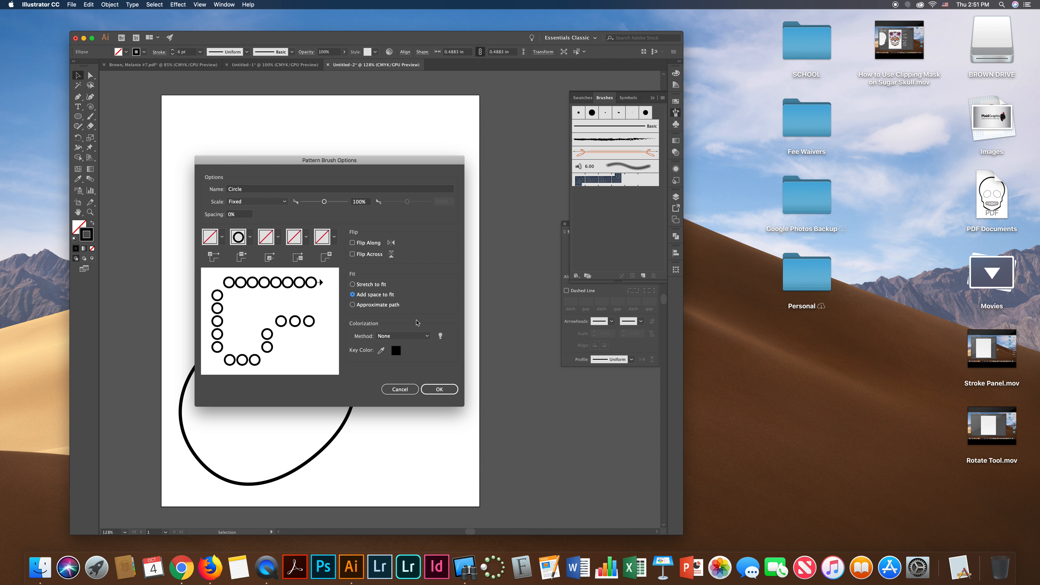
left_click(354, 305)
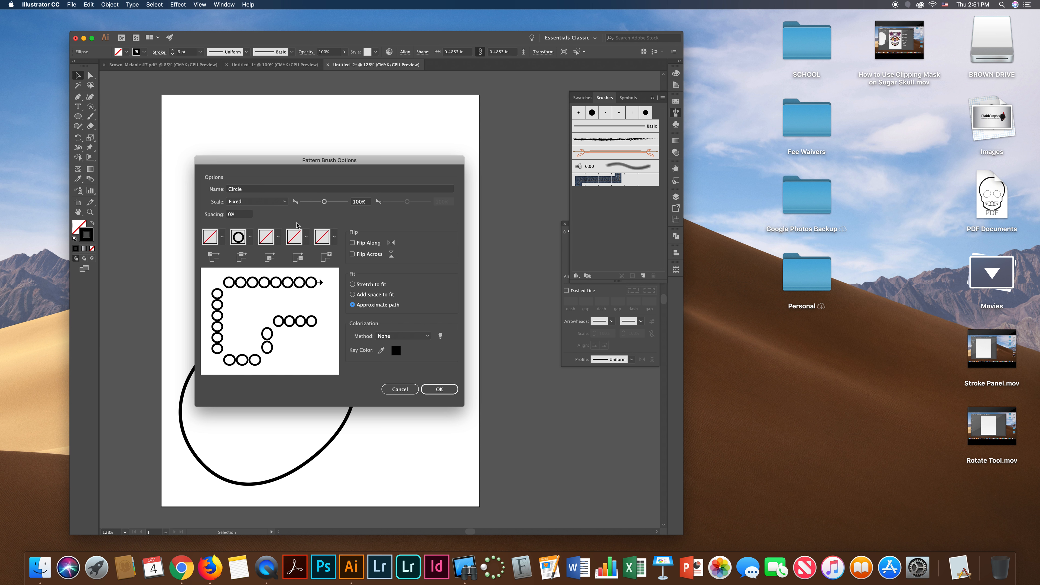
left_click(424, 392)
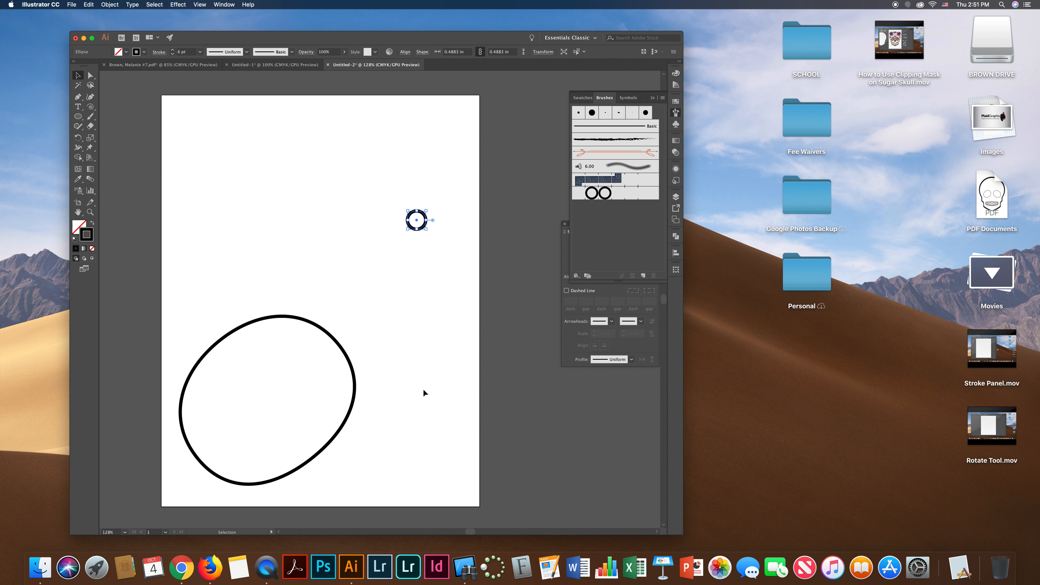
Delete the small circle from the artboard
scroll(300, 346, "down", 3)
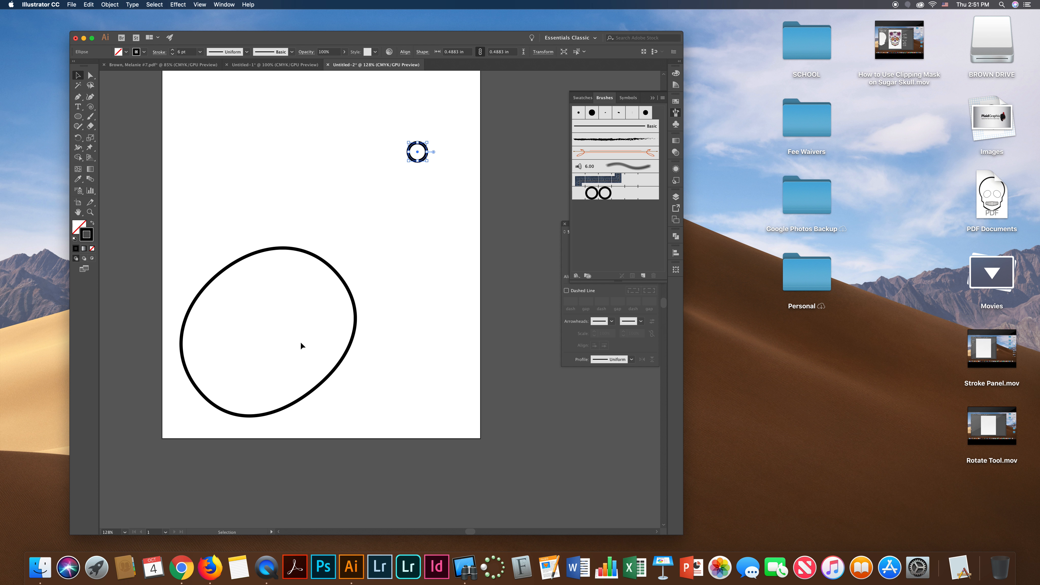
left_click(291, 250)
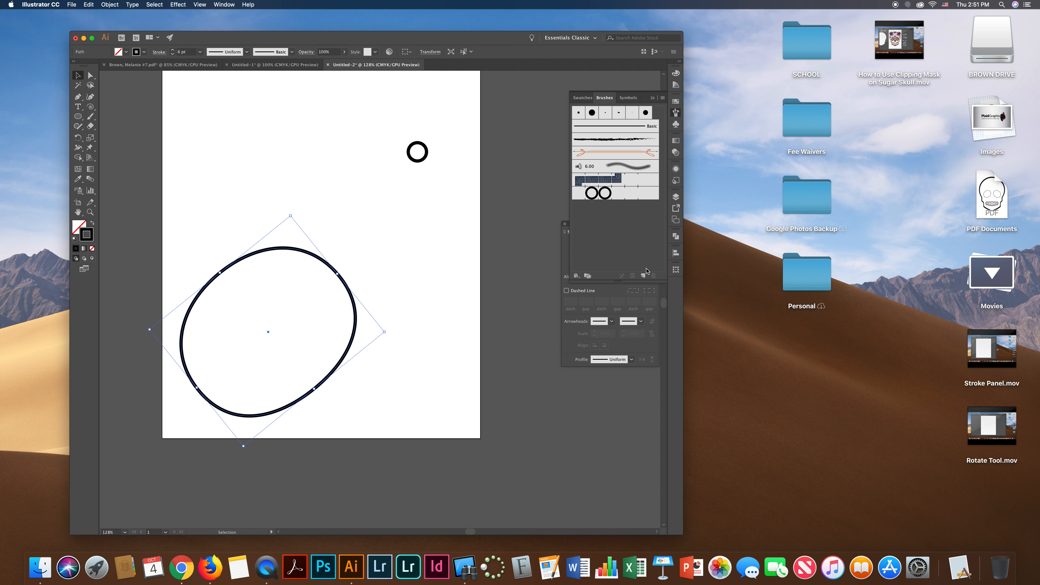
left_click(427, 158)
left_click(426, 155)
key("Delete")
scroll(289, 274, "right", 1)
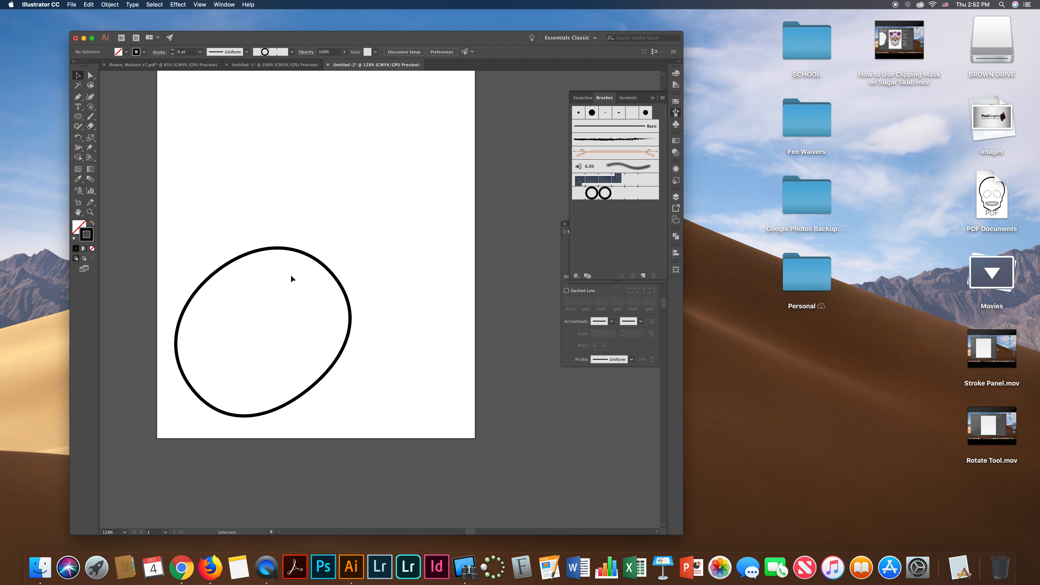
Move the oval to the middle of the artboard and apply the new circle pattern brush to its outline
left_click_drag(314, 261, 363, 153)
scroll(424, 159, "up", 3)
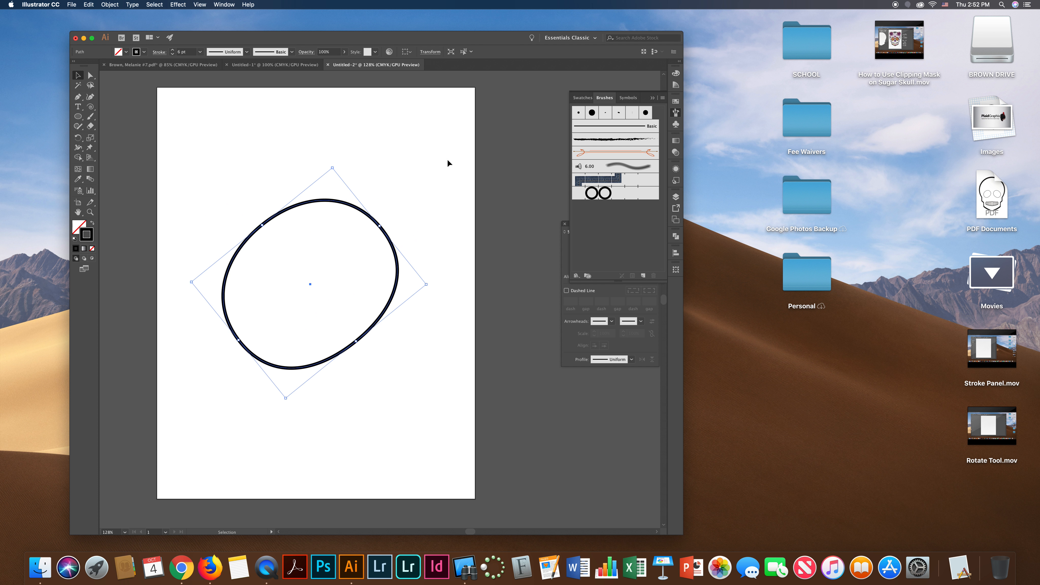
left_click(596, 190)
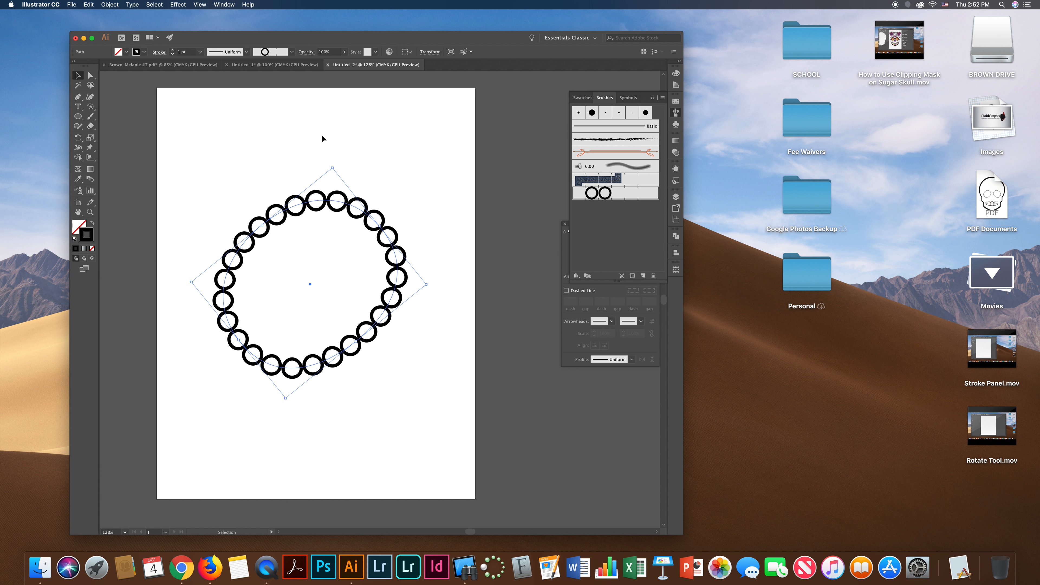
Scale the brushed oval down proportionally around its center
mouse_move(333, 168)
left_mouse_down()
mouse_move(353, 95)
mouse_move(319, 214)
left_mouse_up()
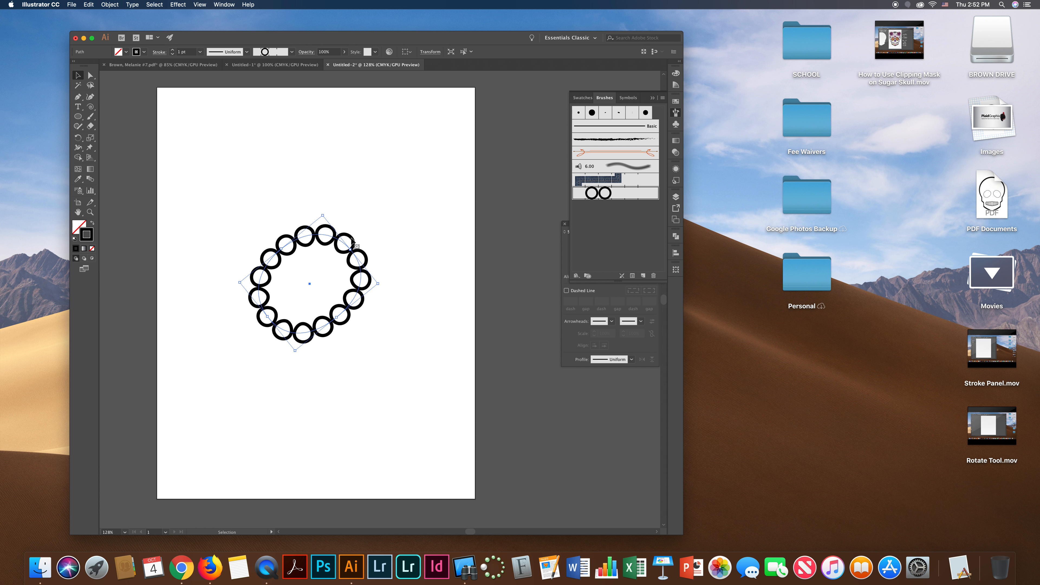
mouse_move(322, 216)
left_mouse_down()
mouse_move(314, 244)
mouse_move(332, 247)
mouse_move(317, 265)
mouse_move(332, 211)
mouse_move(336, 221)
left_mouse_up()
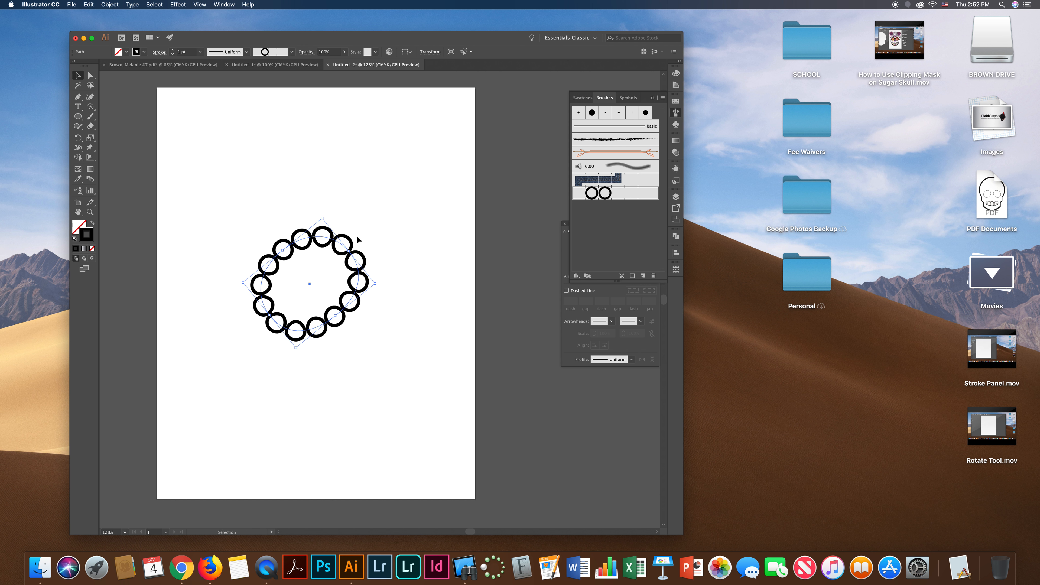
Delete the brushed oval from the artboard and activate the Ellipse tool
left_click_drag(238, 189, 409, 357)
key("Delete")
key("l")
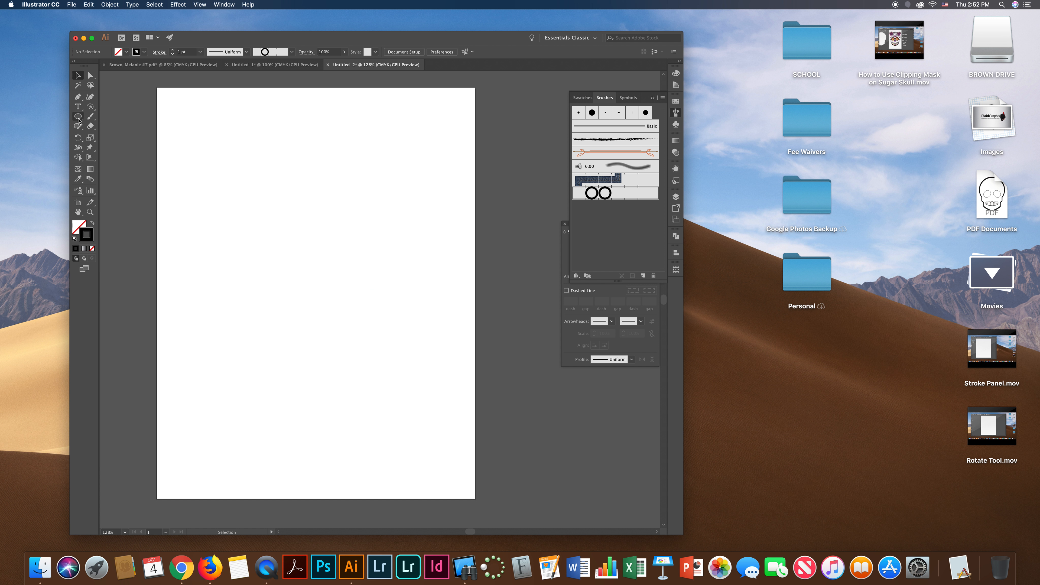
Draw a narrow upright ellipse about 0.52 in wide with a 2 pt stroke and pull its bottom anchor up to the center
left_click_drag(352, 126, 372, 213)
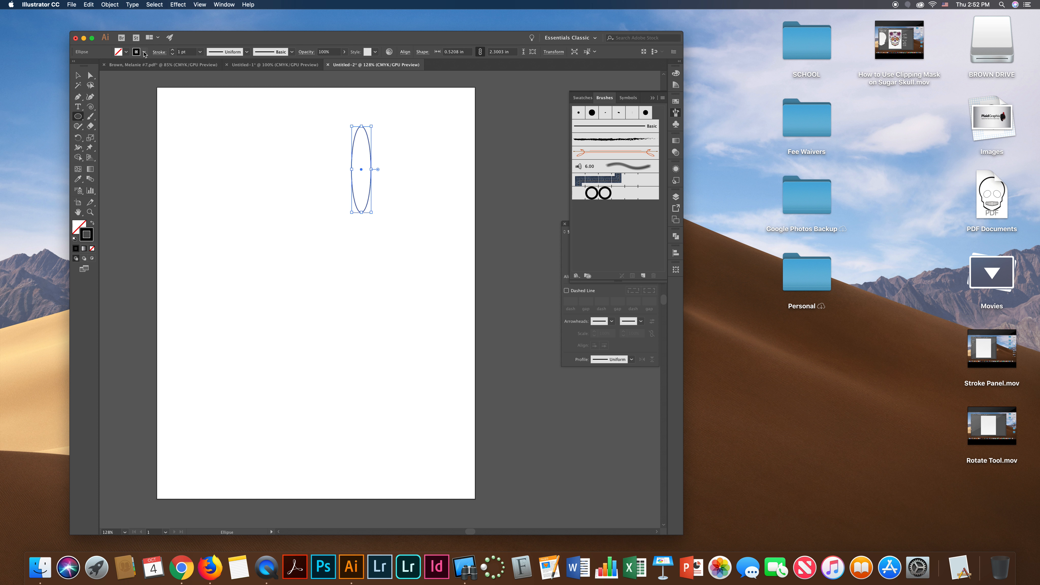
left_click(173, 50)
key("a")
left_click(362, 212)
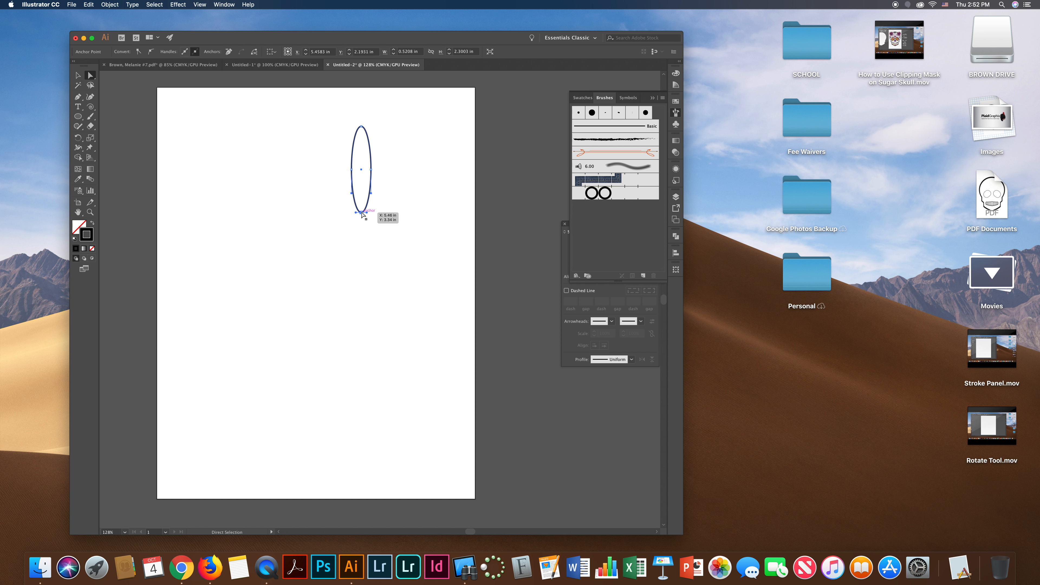
left_click_drag(362, 213, 362, 169)
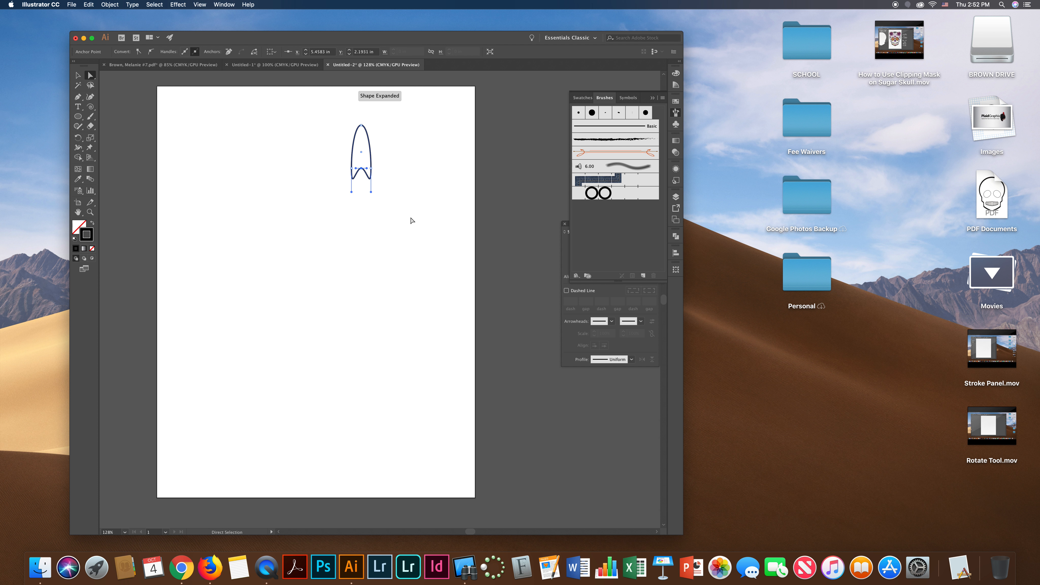
left_click(411, 221)
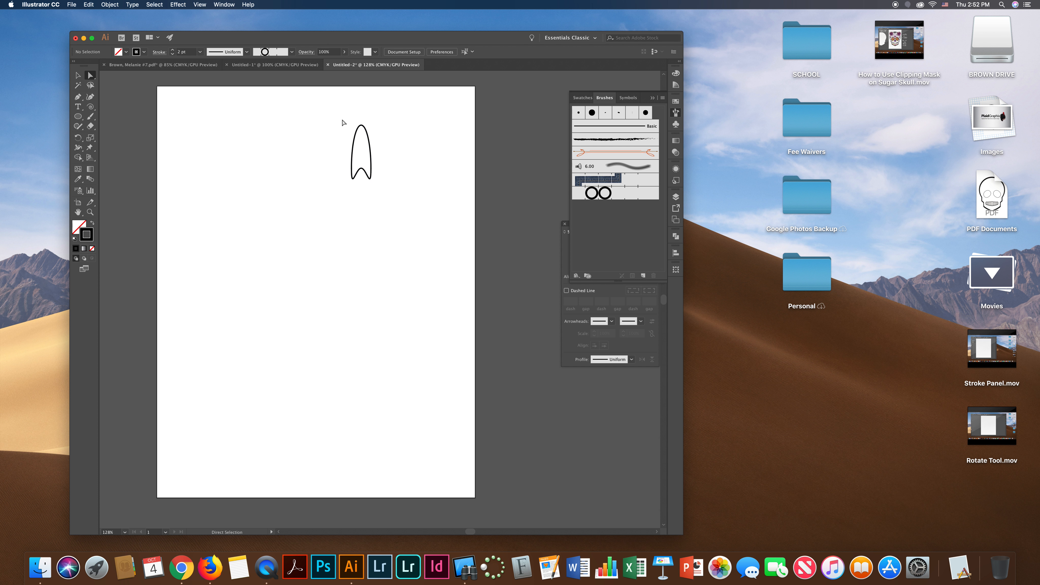
Add a smaller copy of the notched shape at its center, filled black with no stroke
left_click(352, 166)
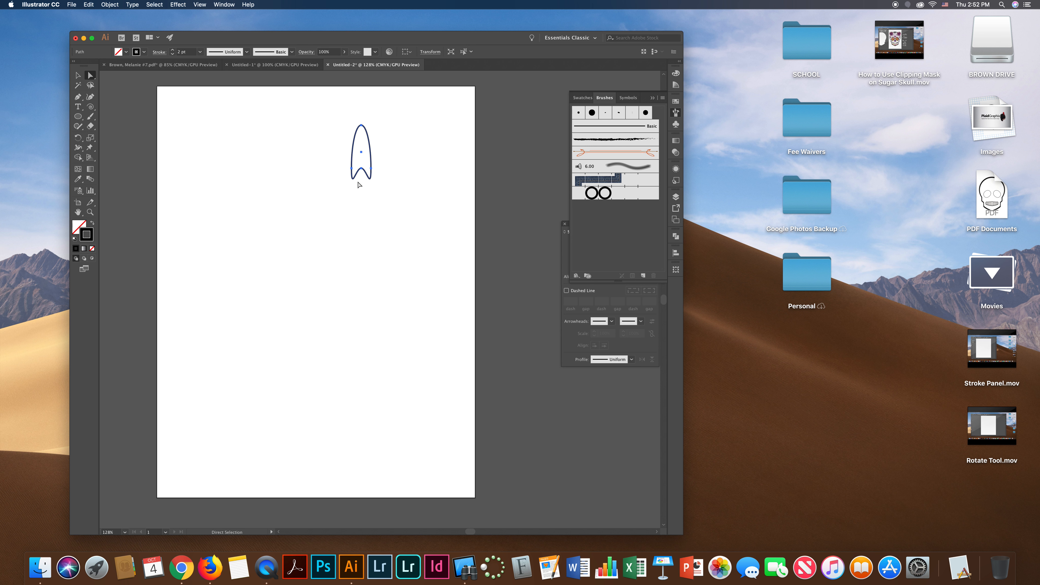
key("a")
key("v")
left_click_drag(371, 125, 369, 130)
left_click(92, 224)
left_click(373, 223)
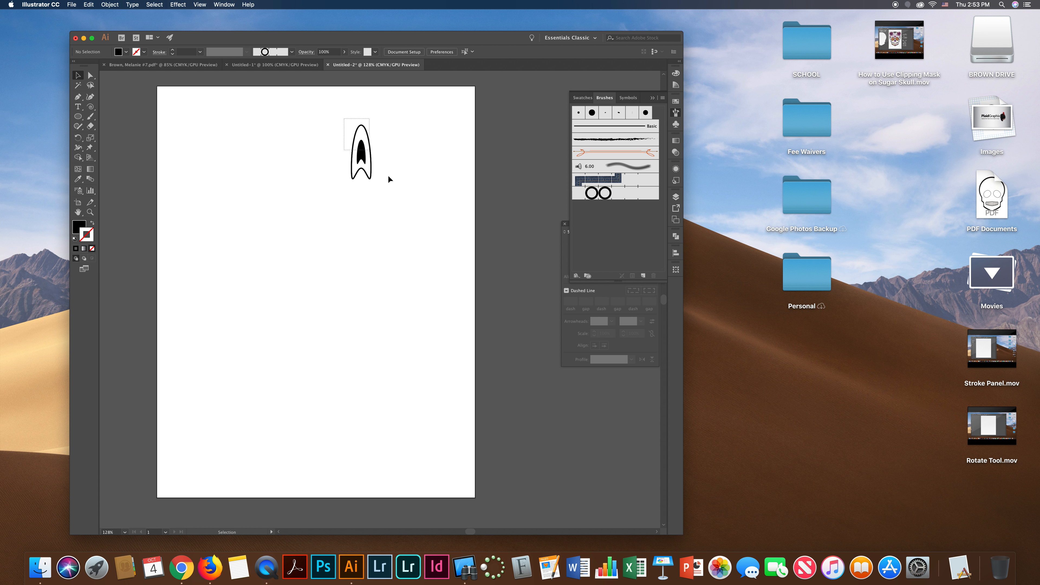
Create a pattern brush from both notched shapes with no outer corner tile and the Approximate path fit
key("super+a")
scroll(405, 195, "up", 2)
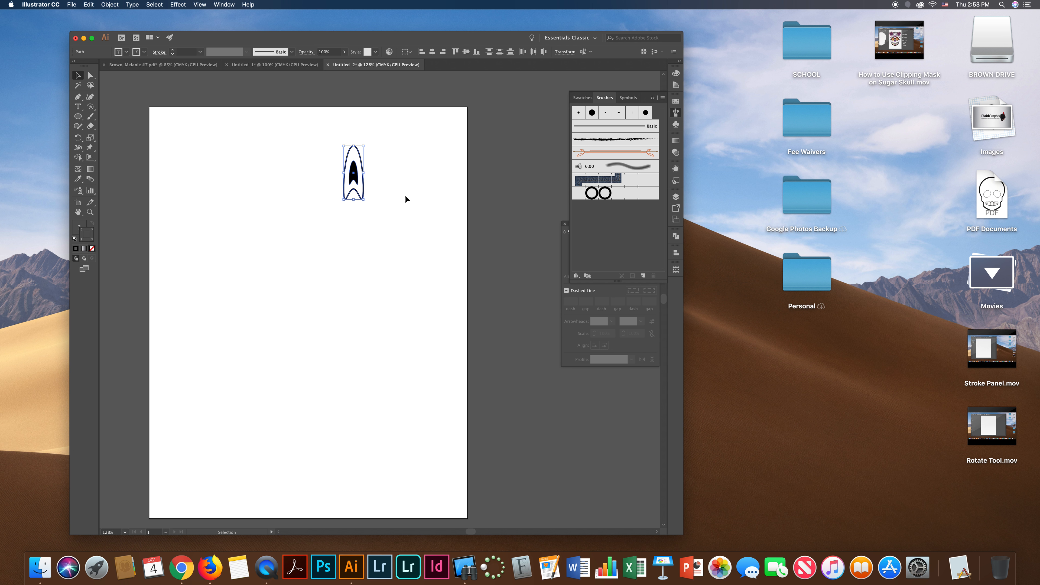
left_click(643, 275)
left_click(282, 314)
left_click(351, 332)
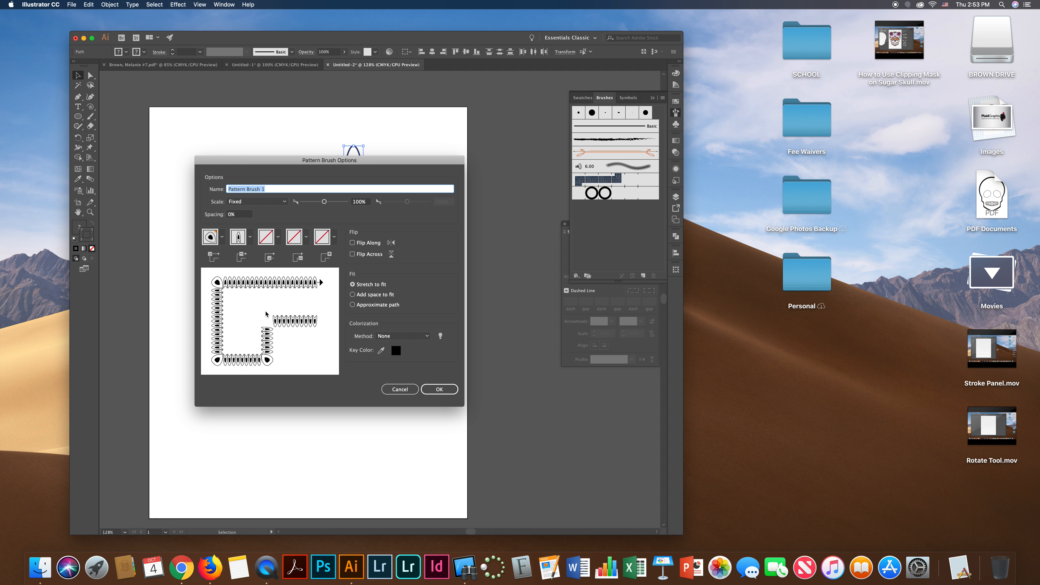
left_click(222, 237)
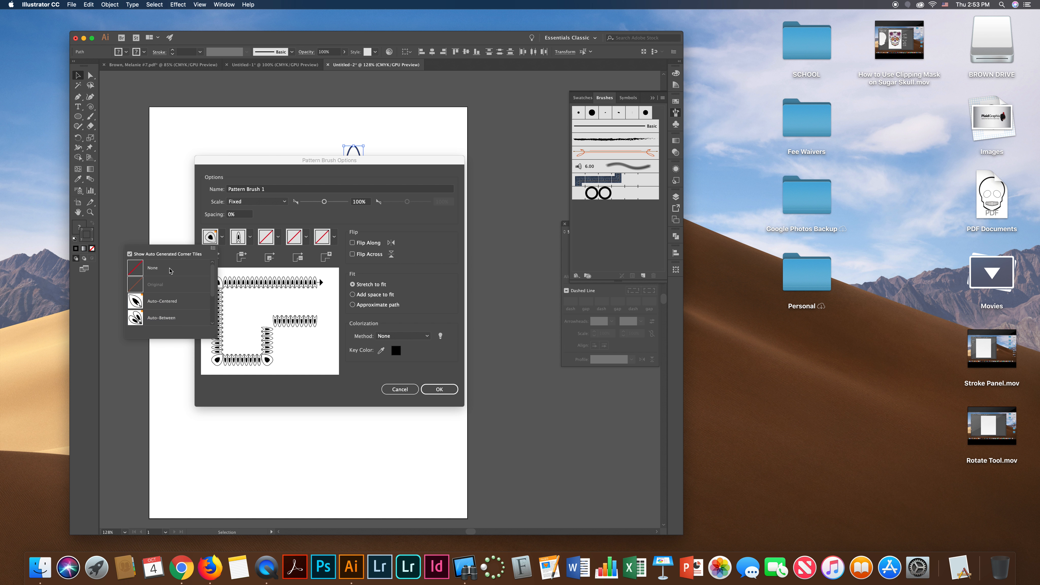
left_click(147, 272)
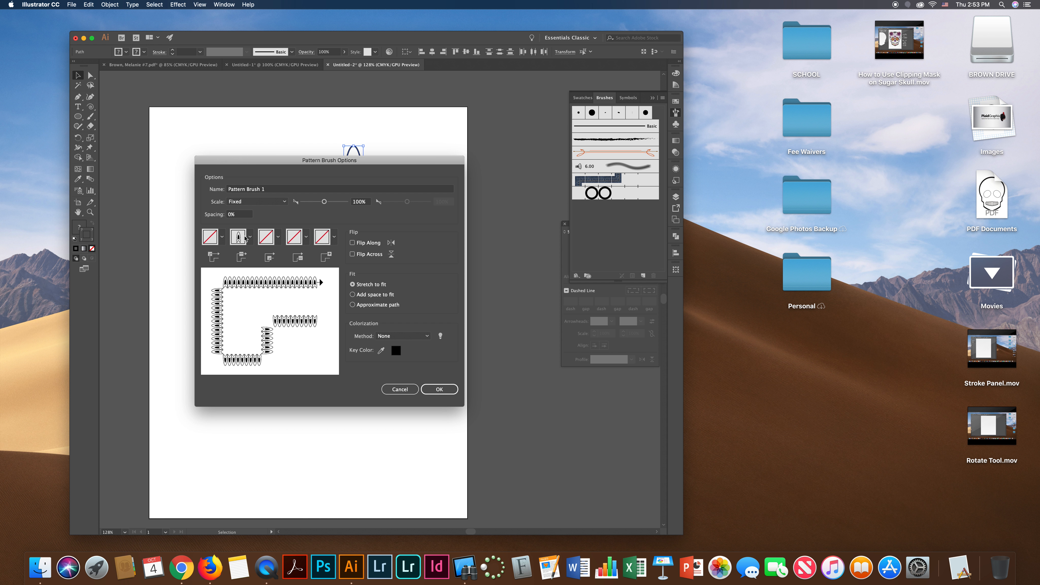
left_click(353, 305)
left_click(439, 390)
Delete the two notched source shapes from the artboard
left_click(389, 256)
left_click(351, 184)
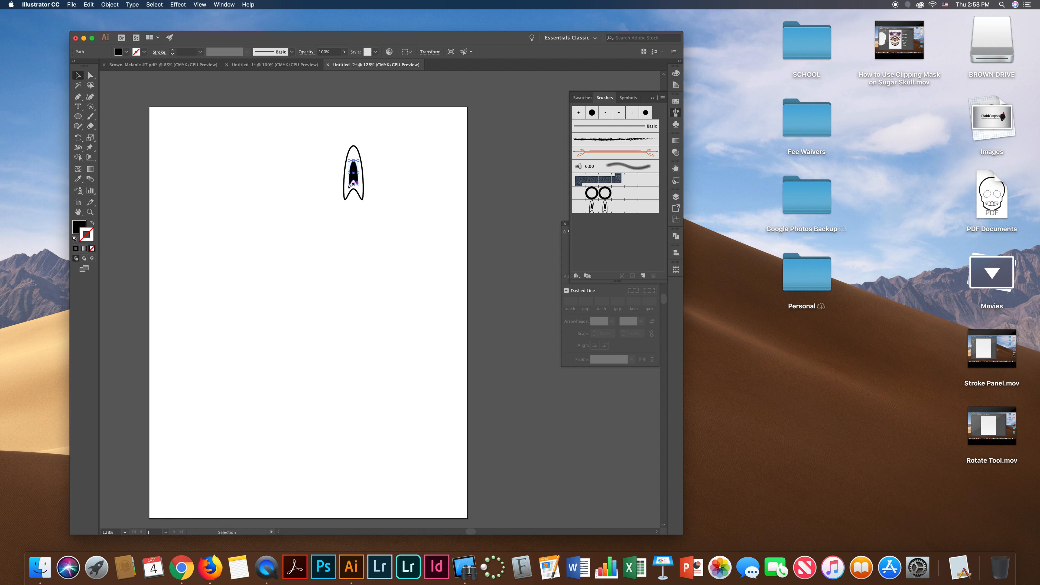
left_click_drag(347, 156, 408, 241)
key("Delete")
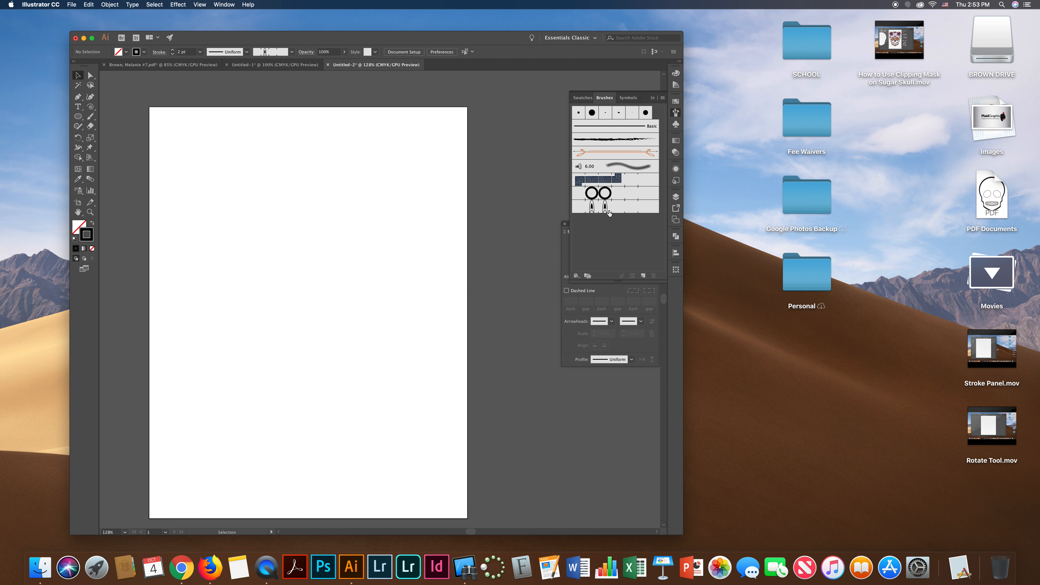
Draw a rounded rectangle about 5.62 by 2.24 in across the artboard, outlined with the new notched-shape brush
left_click(79, 117)
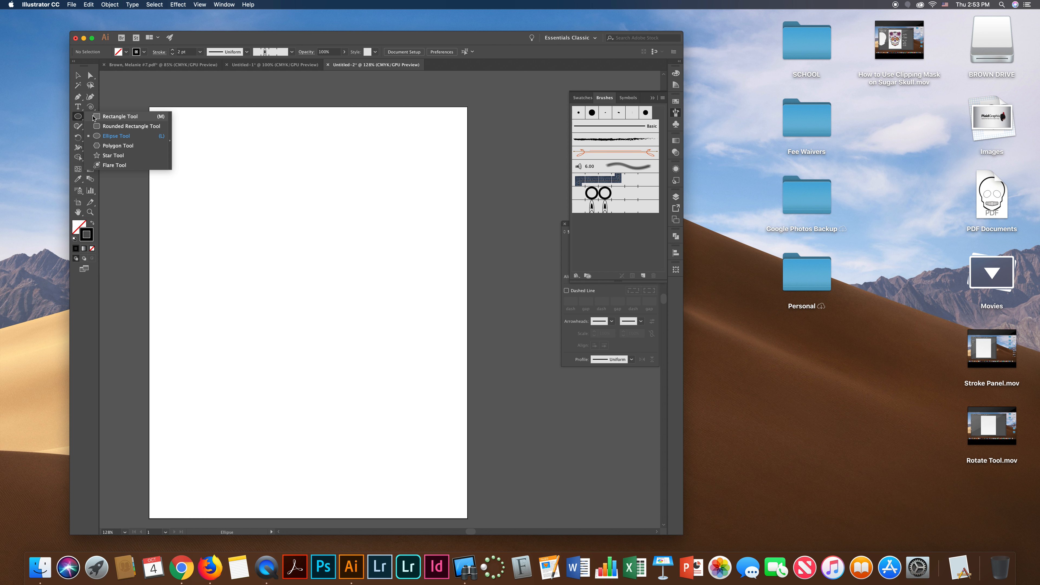
left_click(130, 126)
left_click_drag(199, 245, 408, 329)
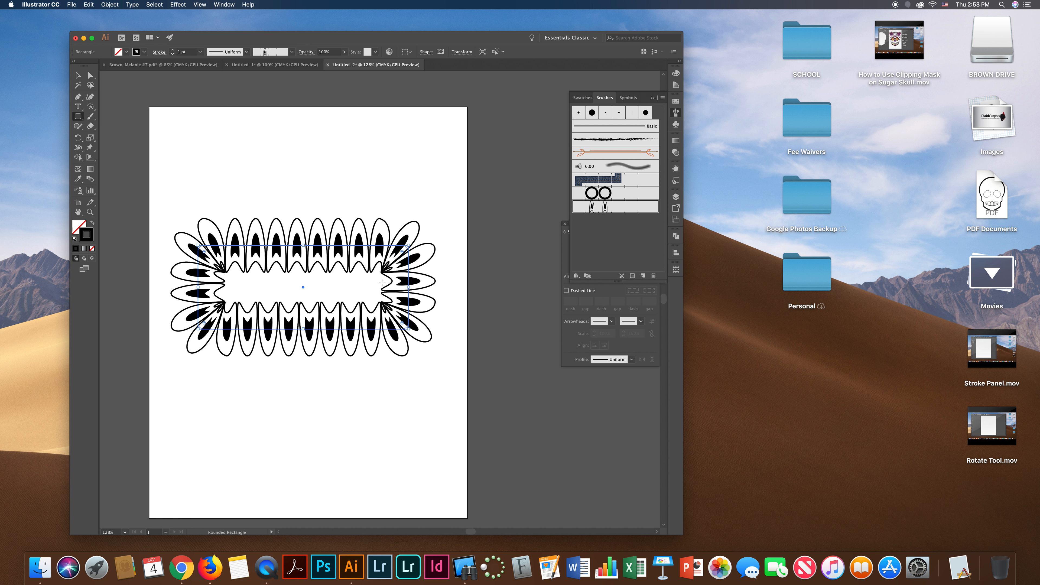
key("super+shift+a")
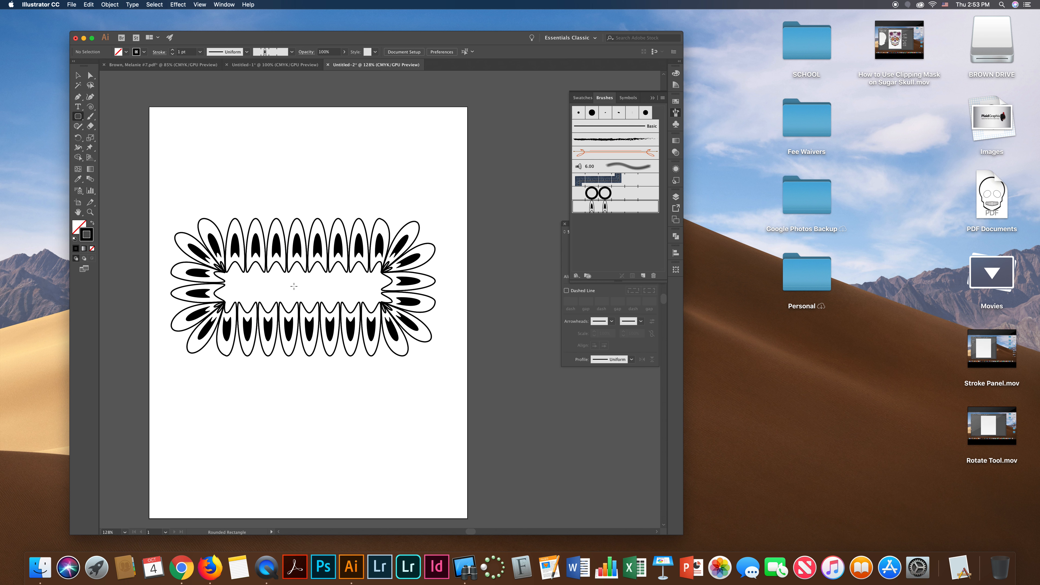
mouse_move(303, 287)
left_mouse_down()
mouse_move(321, 287)
mouse_move(311, 288)
left_mouse_up()
key("super+z")
key("super+z")
Paste a copy of the brushed rounded rectangle in front and swap its stroke and fill to make it solid black
left_click(78, 75)
left_click(235, 250)
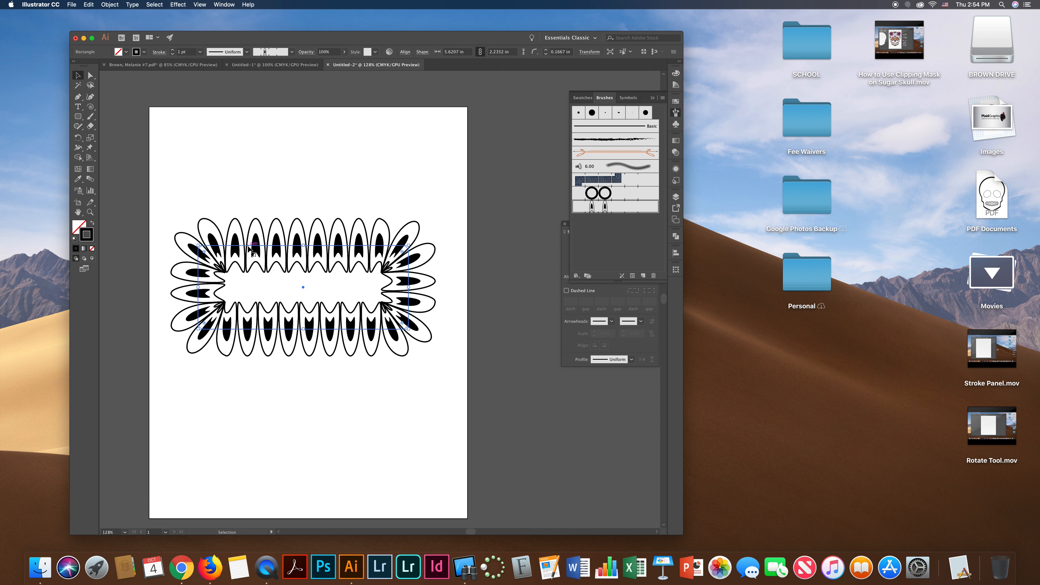
key("super+c")
key("super+f")
key("shift+x")
Move the black rectangle and its brushed border together toward the top of the artboard
left_click(362, 330, "shift")
mouse_move(361, 331)
left_mouse_down()
mouse_move(362, 219)
mouse_move(363, 234)
left_mouse_up()
left_click(388, 307)
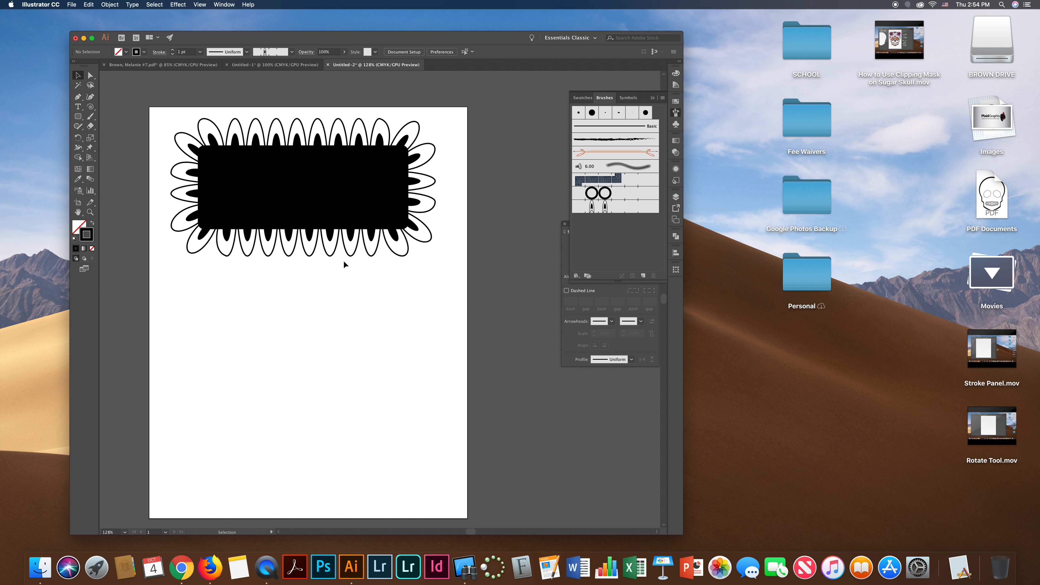
Create a text area inside the black rectangle and clear its placeholder text
left_click(78, 108)
left_click_drag(238, 166, 379, 209)
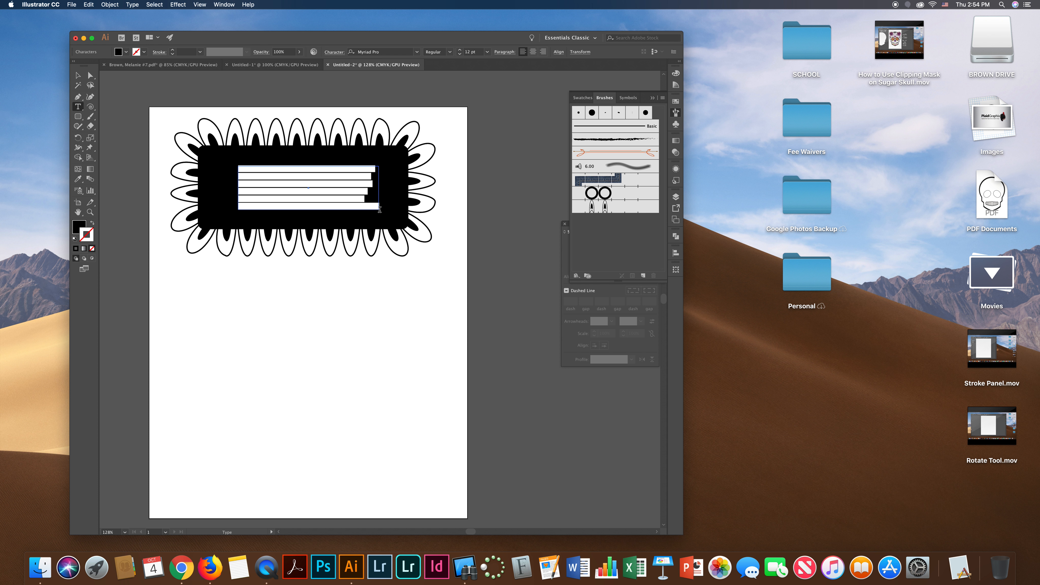
key("BackSpace")
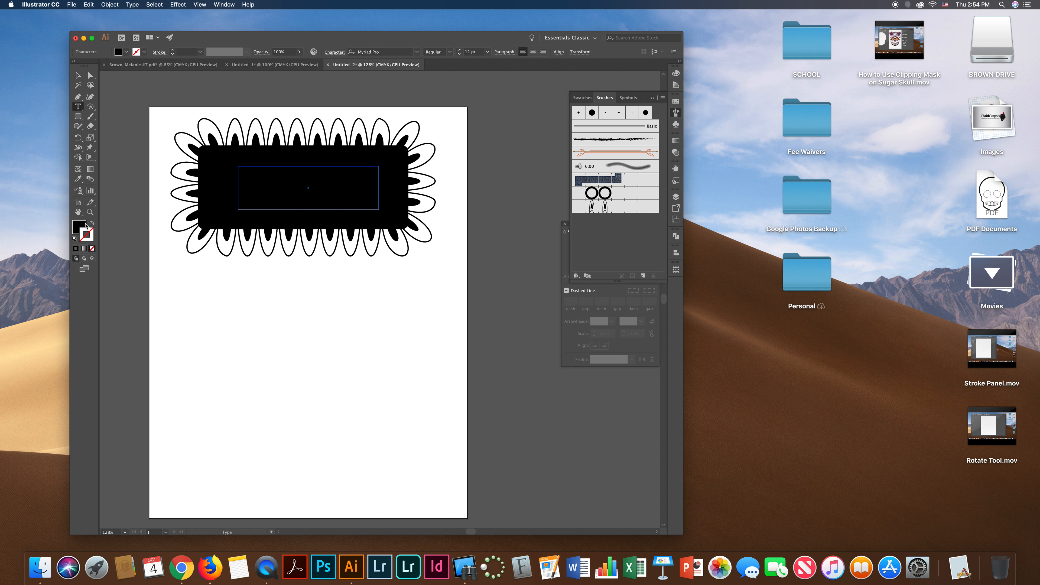
Enter the text Hello in the text area with a white fill and no stroke
left_click(74, 239)
left_click(92, 249)
left_click_drag(255, 168, 219, 166)
left_click(75, 239)
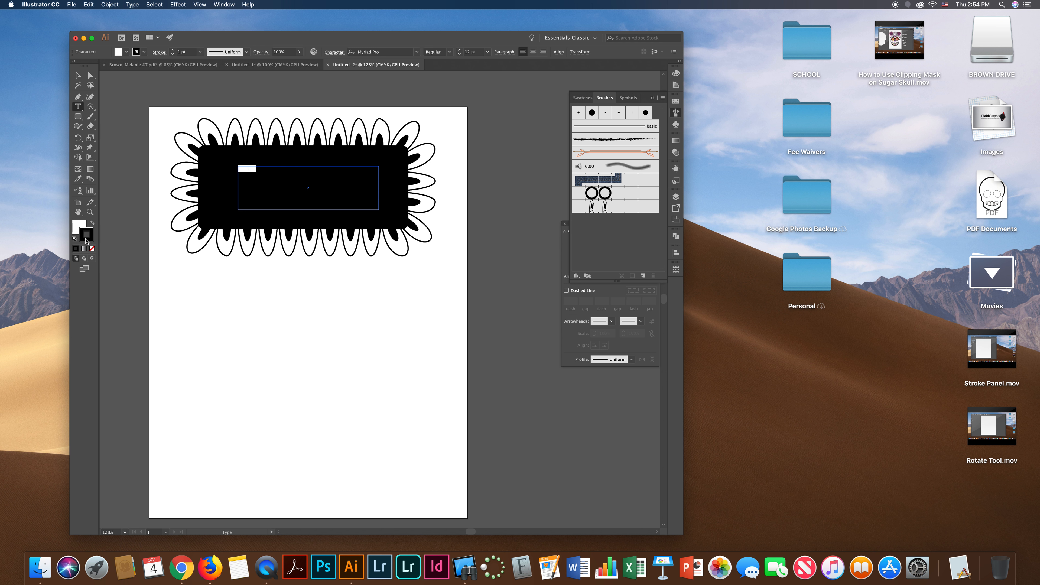
left_click(262, 167)
left_click_drag(263, 168, 227, 165)
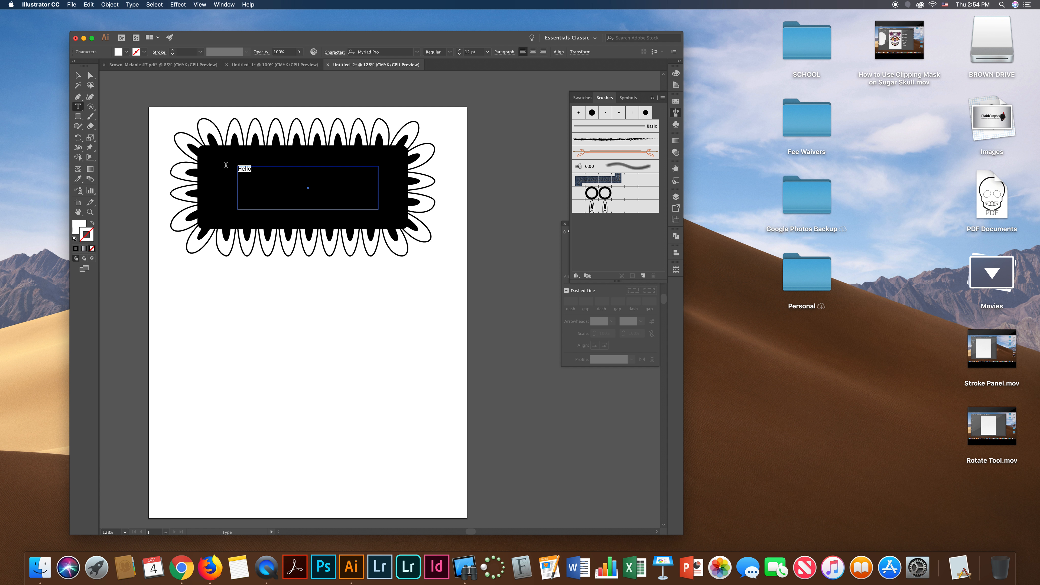
Set the size of the Hello text to 96 pt
left_click_drag(461, 52, 458, 54)
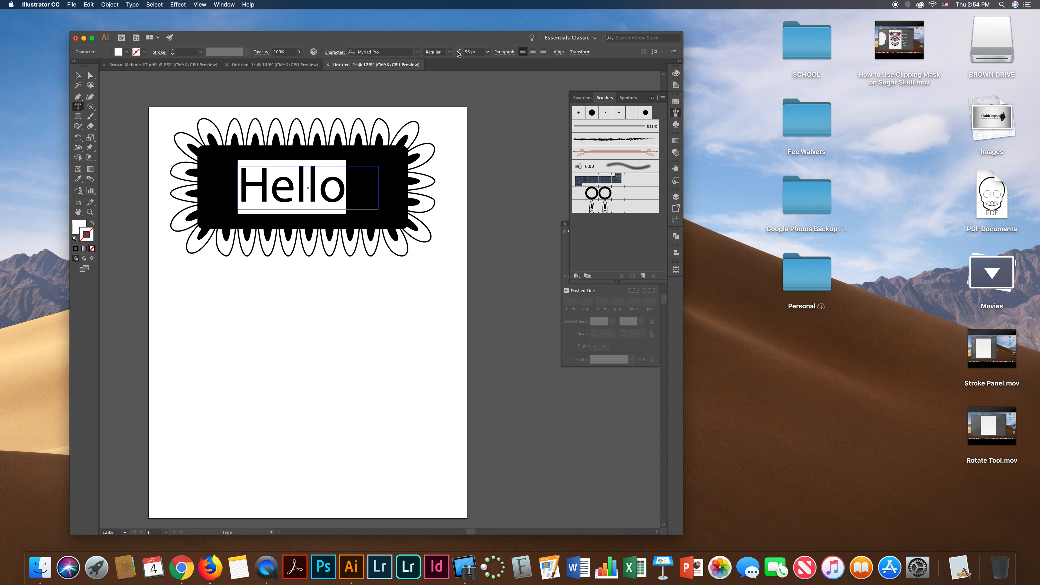
left_click(459, 37)
left_click(223, 413)
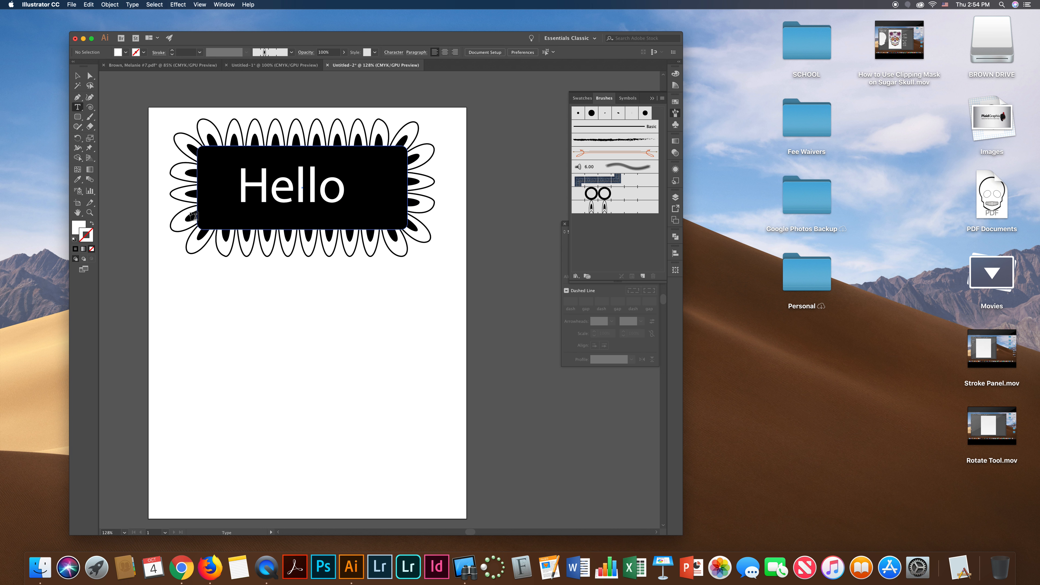
Delete the Hello text together with the black rectangle and its brushed border
key("v")
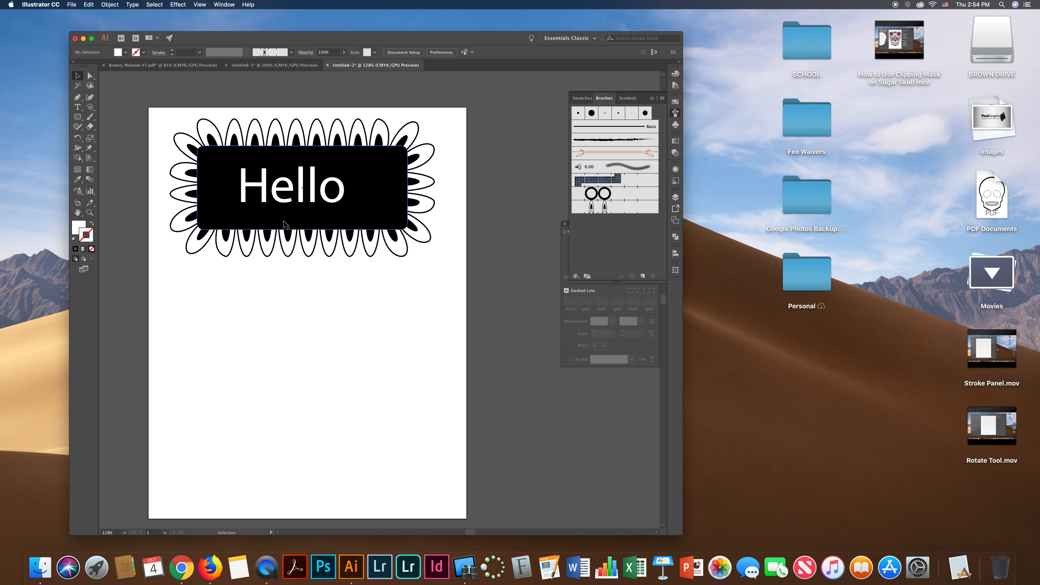
left_click_drag(153, 116, 506, 292)
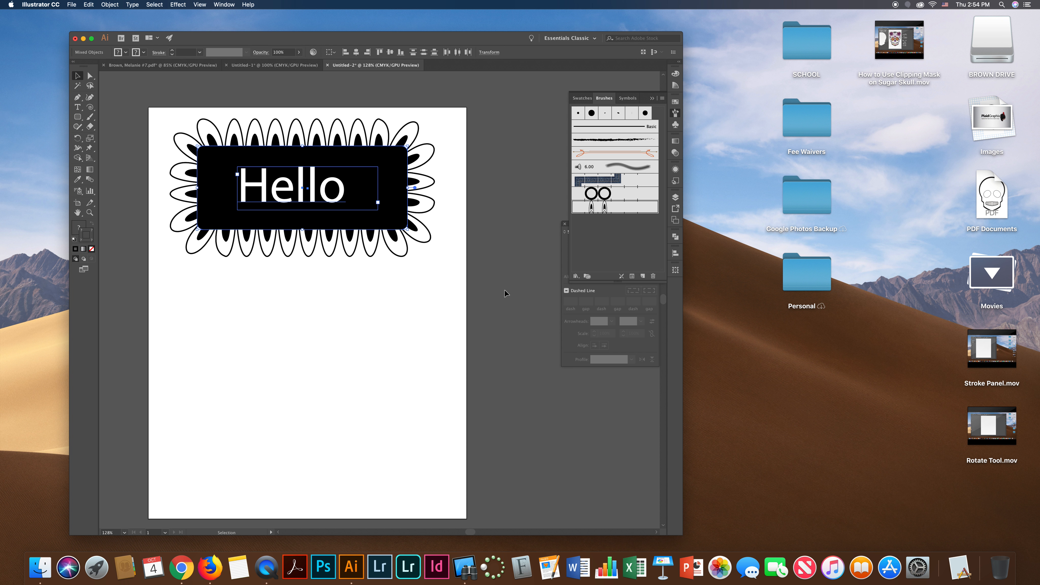
key("Delete")
Draw an upright ellipse with white fill and a 3 pt black stroke, and convert its top anchor to a corner point
left_click_drag(78, 117, 113, 135)
left_click(74, 239)
left_click_drag(291, 171, 321, 258)
left_click(91, 76)
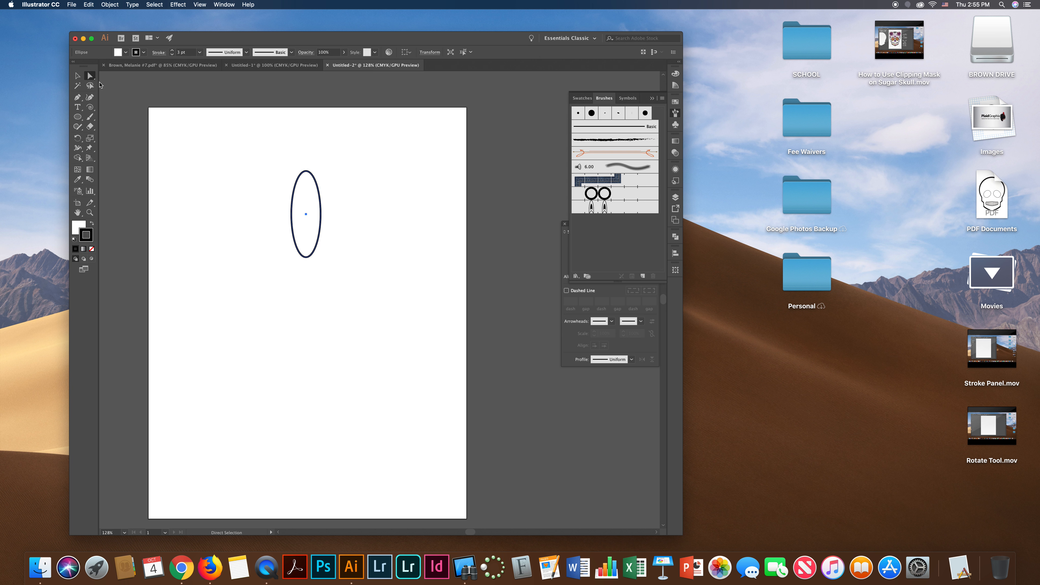
left_click(306, 171)
left_click(139, 52)
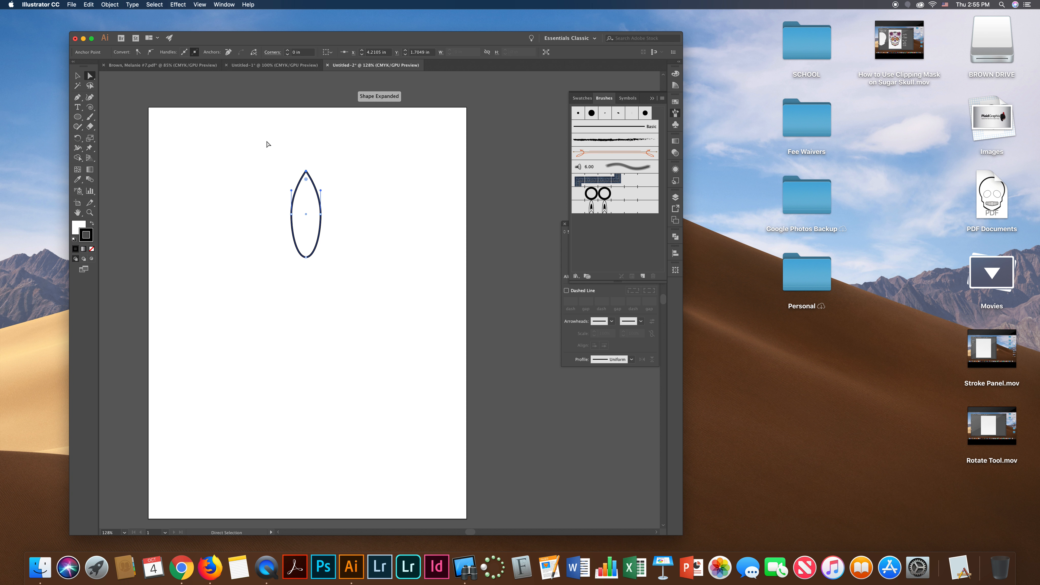
Create a pattern brush from the petal with no outer corner tile and the Approximate path fit, and delete the petal from the artboard
left_click(78, 76)
left_click(643, 276)
left_click(295, 293)
left_click(361, 322)
left_click(222, 236)
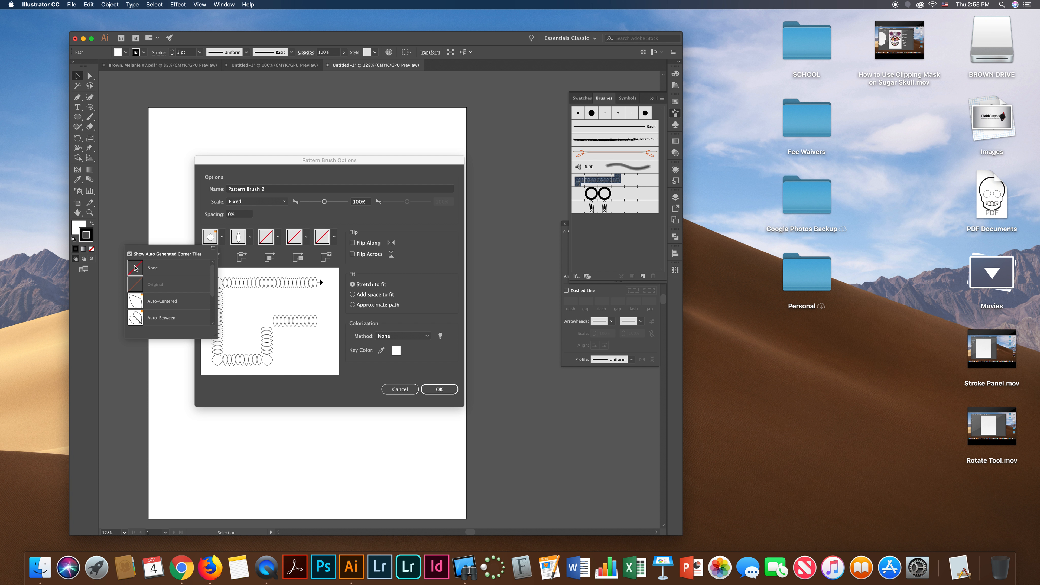
left_click(134, 267)
left_click(352, 304)
left_click(450, 391)
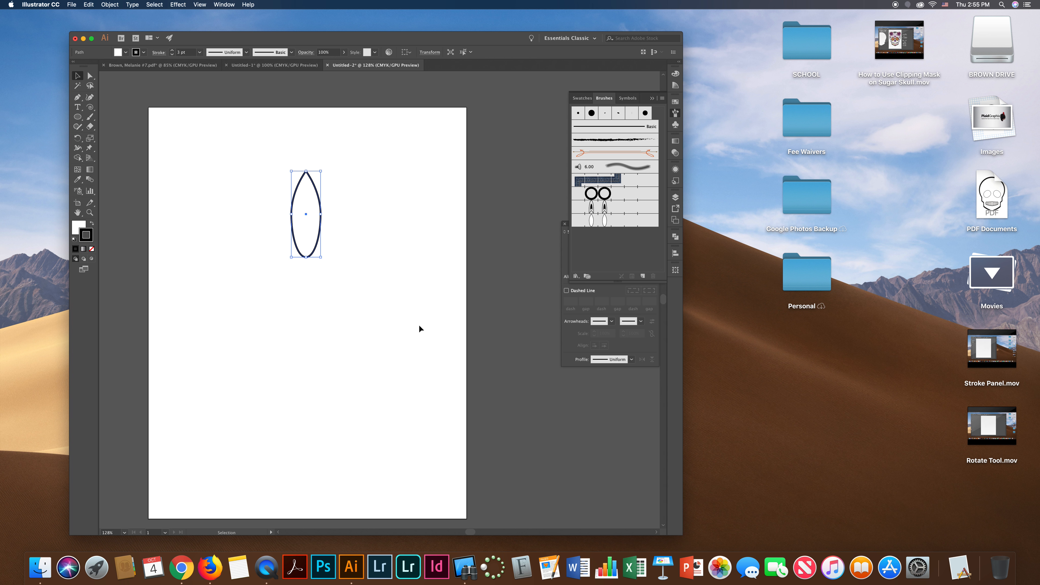
key("Delete")
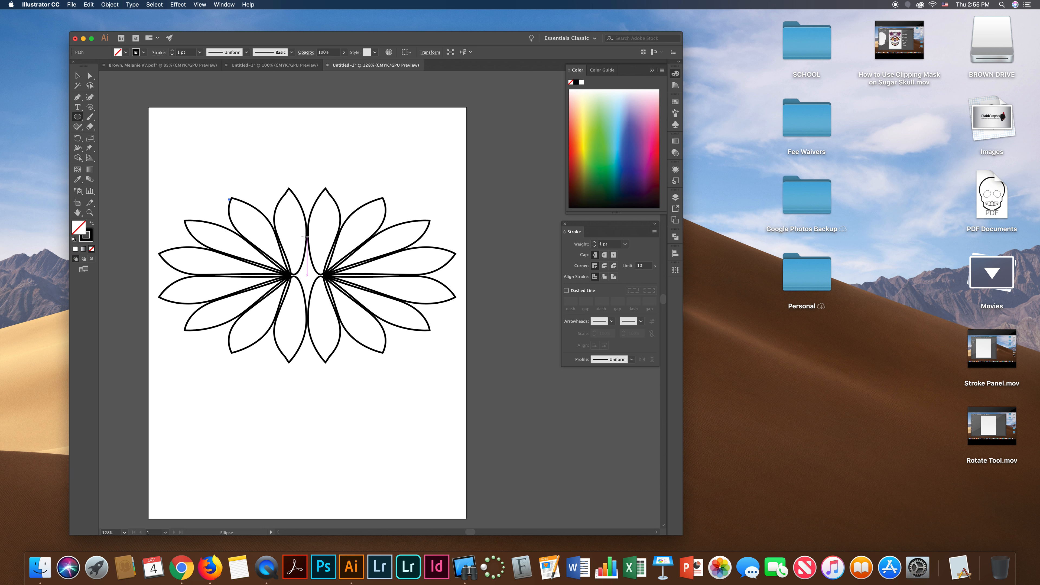
Delete the large oval outlined with petals
left_click(78, 76)
left_click(309, 236)
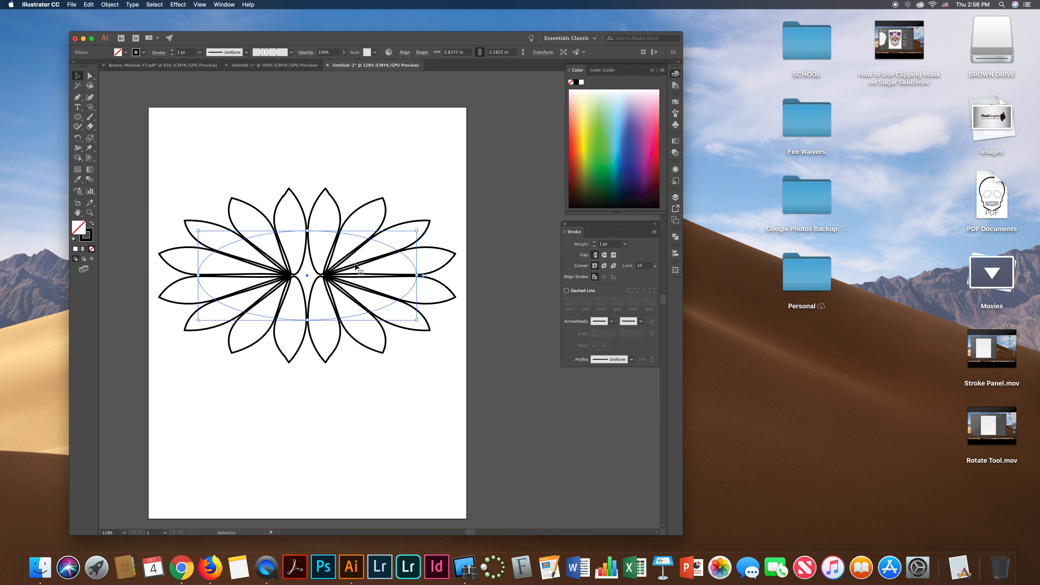
key("Delete")
Draw a circle about 2.76 in wide in the middle of the artboard and apply the petal pattern brush to it
left_click_drag(323, 264, 375, 316)
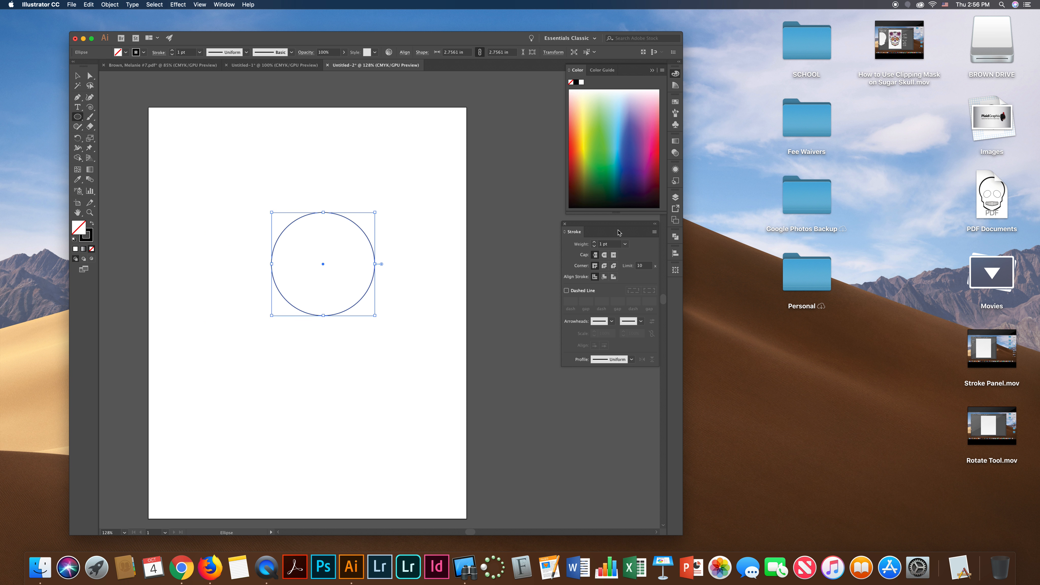
left_click(675, 113)
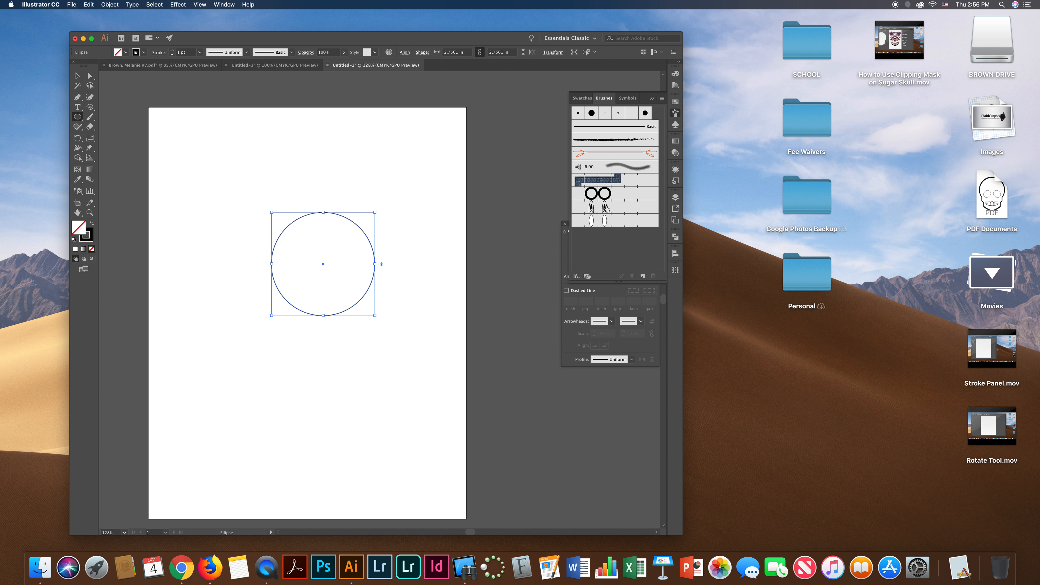
left_click(610, 221)
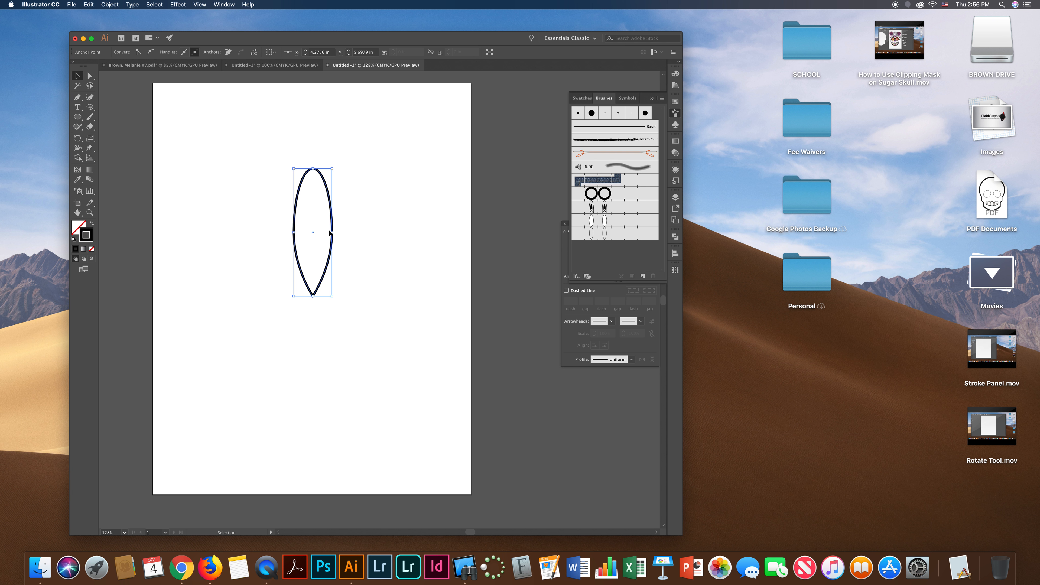
Undo the last change to the upright petal path
key("super+z")
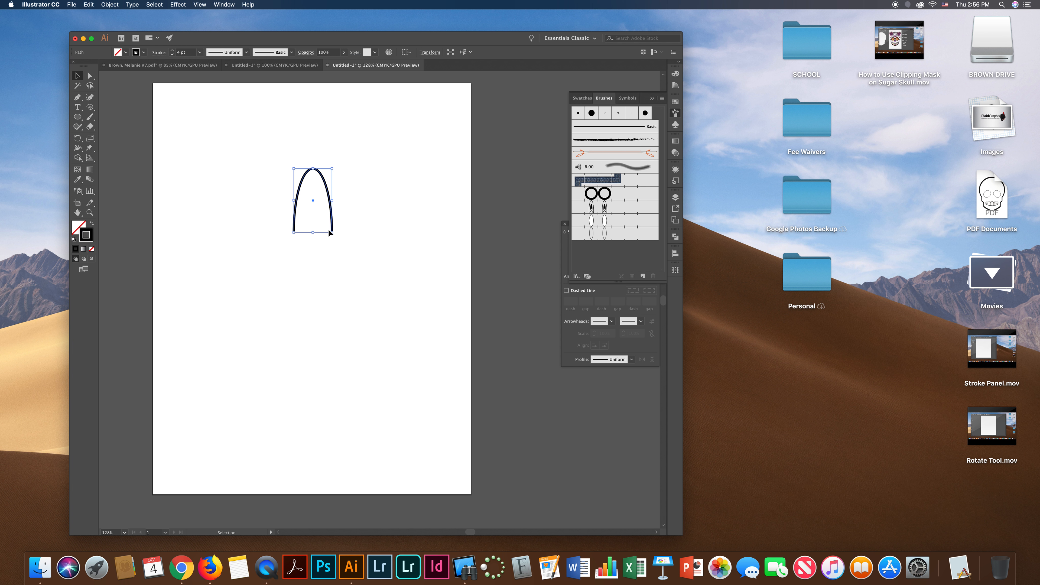
Undo once more so that the arched petal path is removed from the artboard
key("super+z")
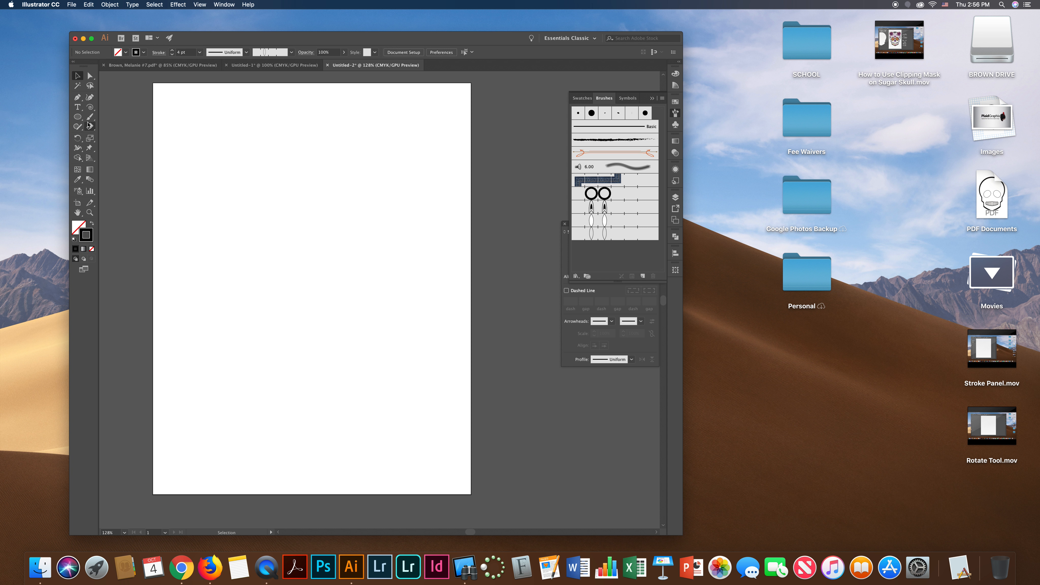
Draw a circle about 3.28 in wide above the artboard's middle and apply Pattern Brush 3 with the rounded petals to it
left_click(77, 116)
left_click_drag(289, 255, 352, 316)
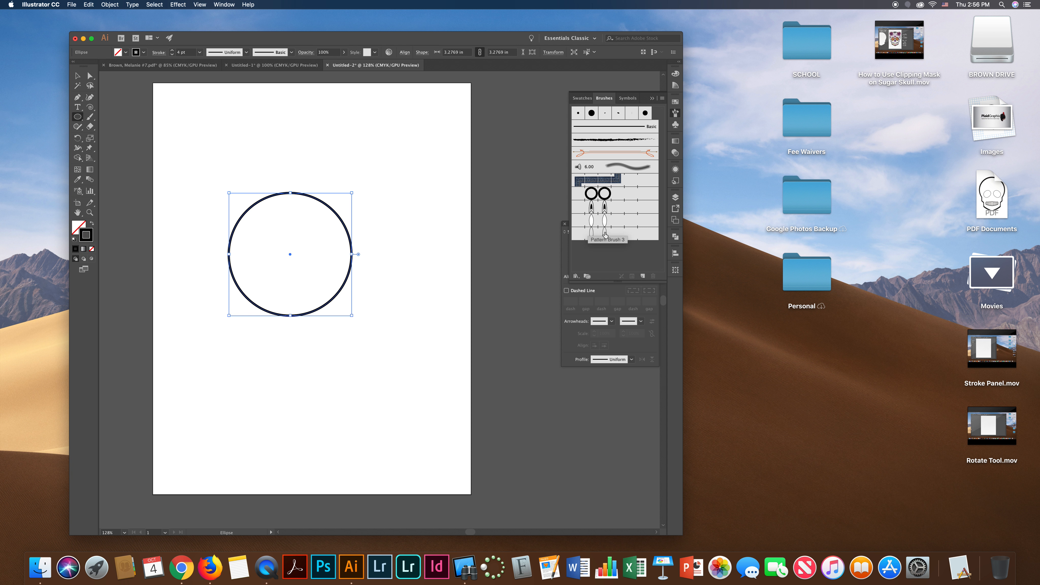
left_click(606, 235)
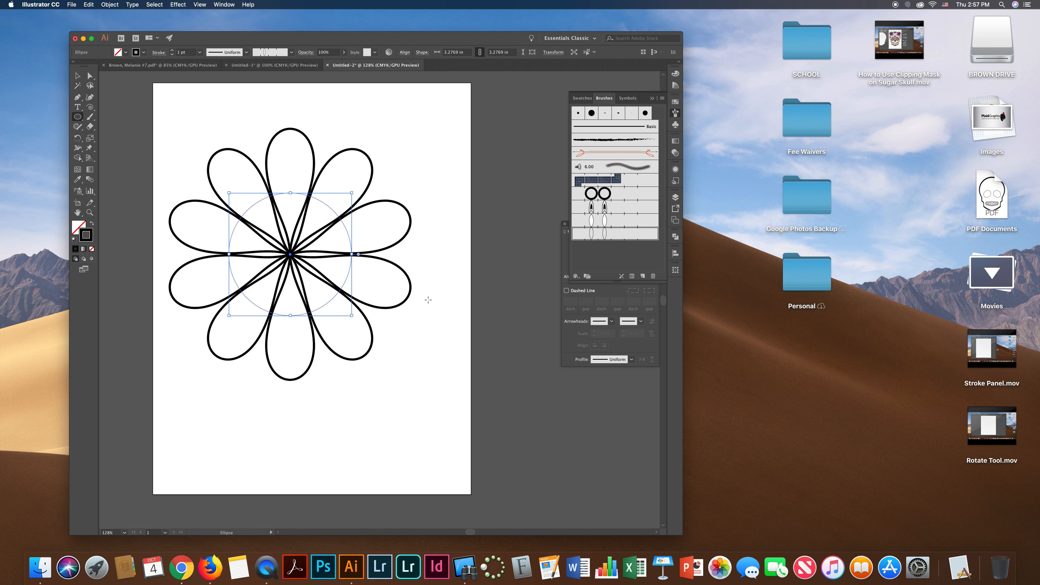
Undo the rounded petal brush, apply the pointed petal brush to the circle, and delete the resulting flower
key("cmd+z")
left_click(607, 221)
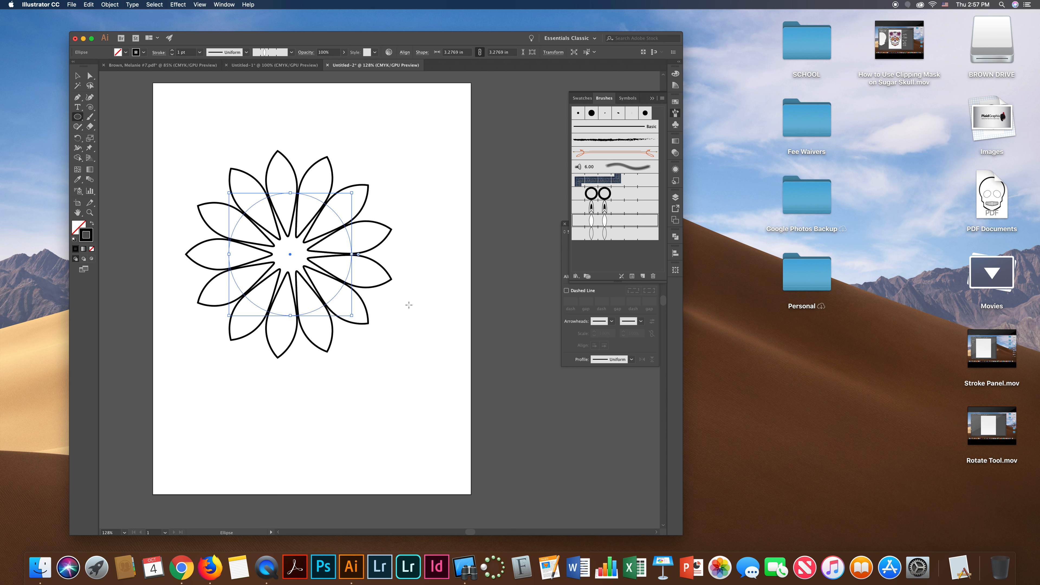
scroll(381, 227, "left", 1)
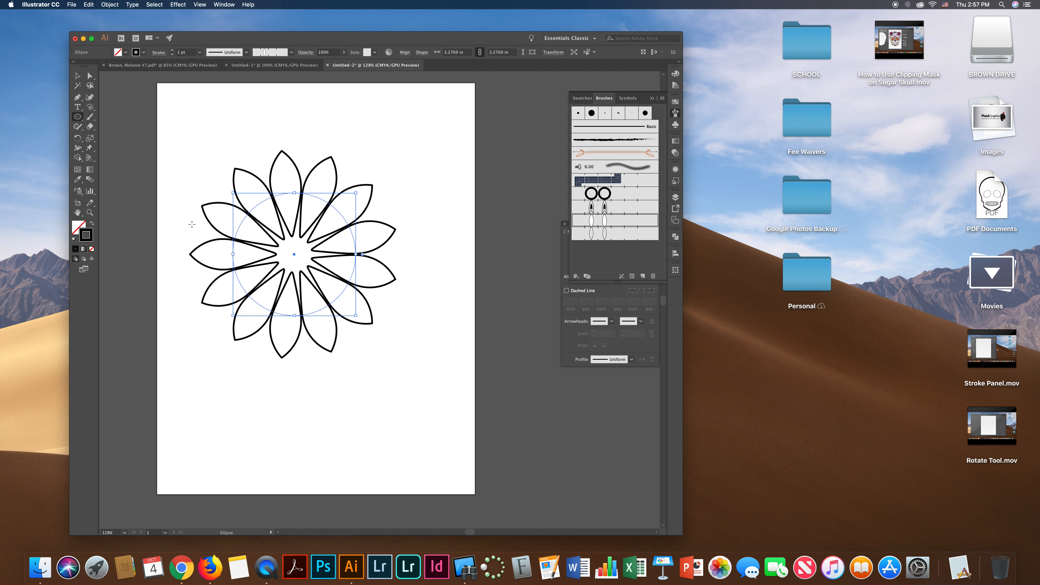
scroll(262, 231, "down", 1)
key("Delete")
Draw a narrow upright oval about 0.26 by 0.88 in and convert its top anchor point to a corner
left_click_drag(306, 179, 315, 211)
key("a")
left_click(310, 177)
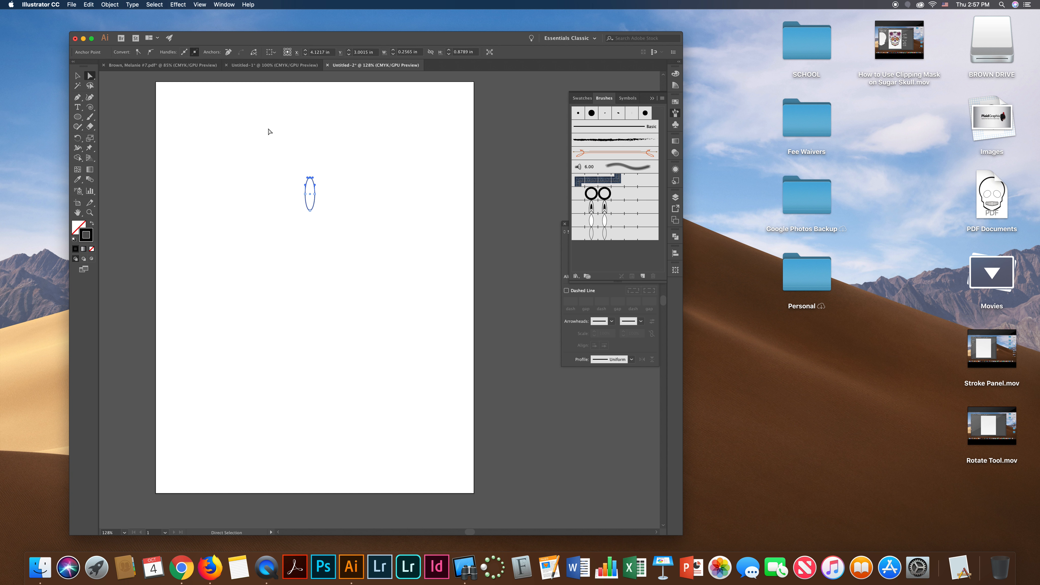
left_click(139, 52)
Create a pattern brush from the small petal with a pointed top and delete the petal from the artboard
key("v")
left_click(642, 276)
key("Return")
key("Return")
key("Delete")
Restore the deleted petal and convert its bottom anchor point to a corner so both ends are pointed
key("super+z")
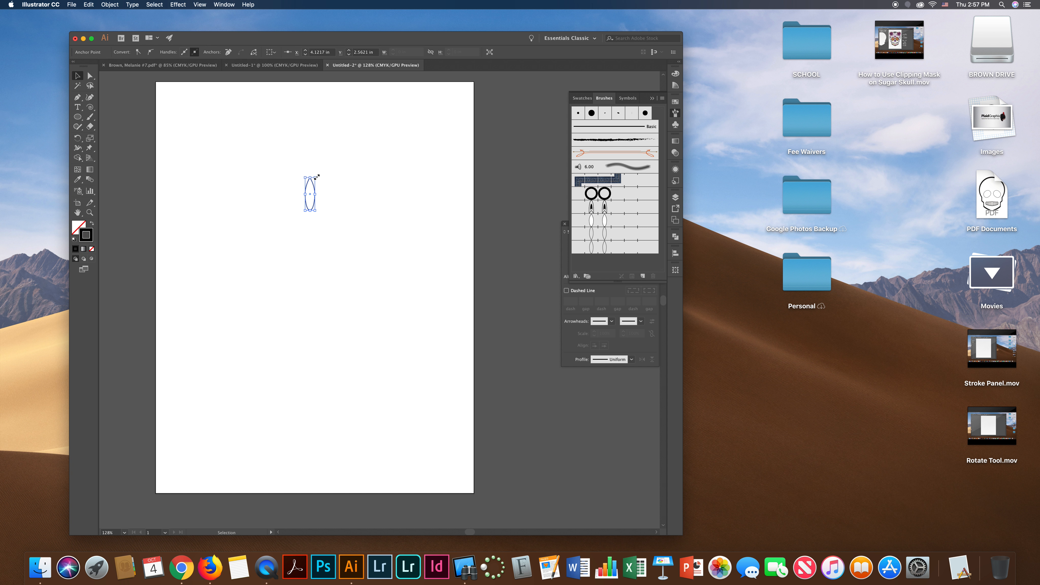
left_click_drag(319, 179, 291, 229)
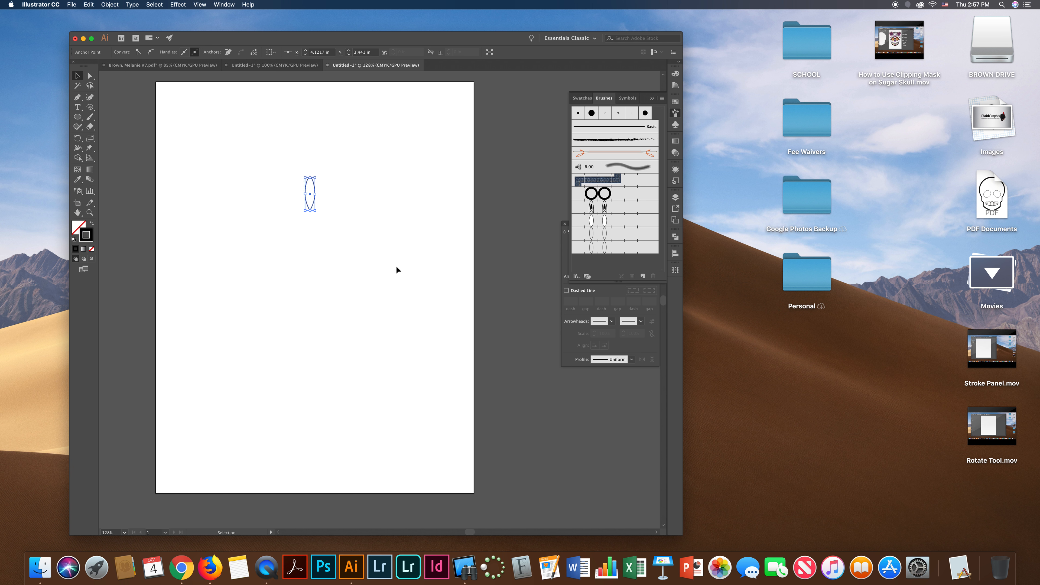
Create a pattern brush from the double-pointed petal with the Approximate path fit, and delete the petal from the artboard
left_click(642, 277)
left_click(302, 316)
left_click(353, 332)
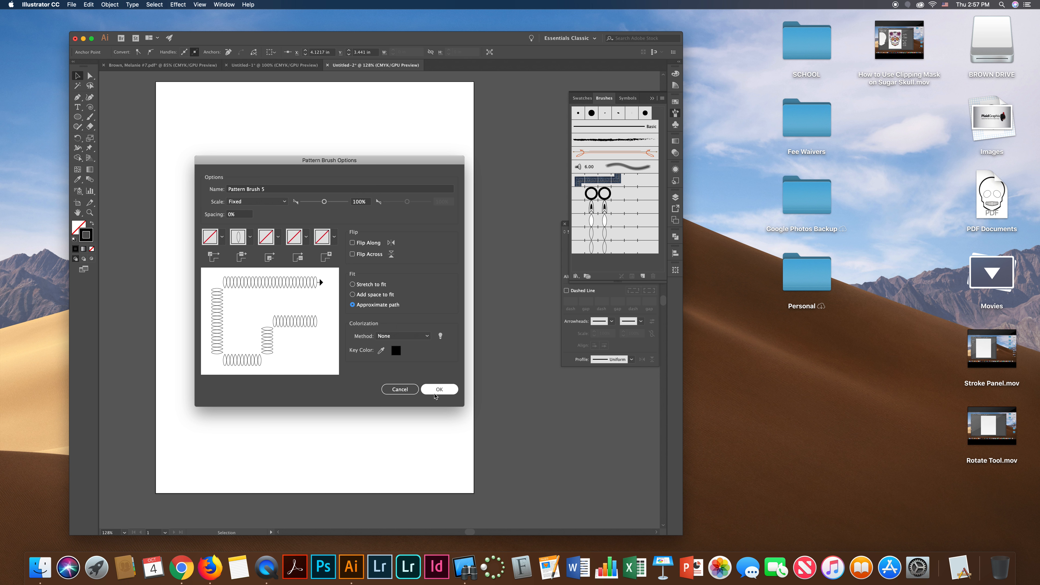
left_click(442, 389)
left_click(330, 213)
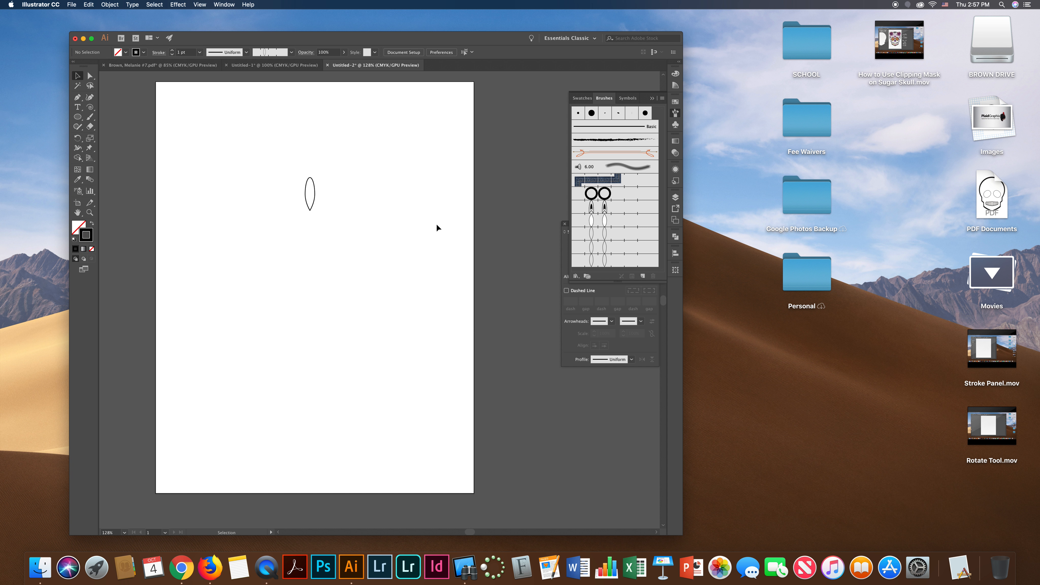
left_click_drag(281, 166, 340, 208)
key("Delete")
Draw two circles, the lower about 3.19 in wide, applying the last pattern brush to the upper and the one before it to the lower
left_click(78, 117)
left_click_drag(246, 169, 367, 292)
left_click(607, 261)
left_click_drag(251, 345, 370, 464)
left_click(607, 249)
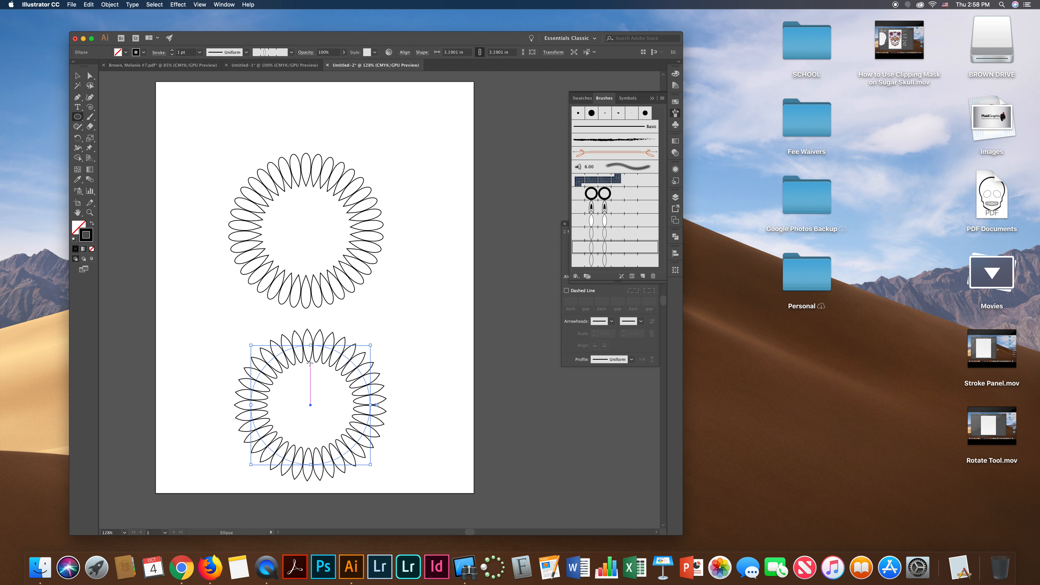
Shrink the lower petal ring's circle to about 1.64 in wide and move it into the centre of the large petal ring
key("v")
left_click_drag(371, 345, 341, 369)
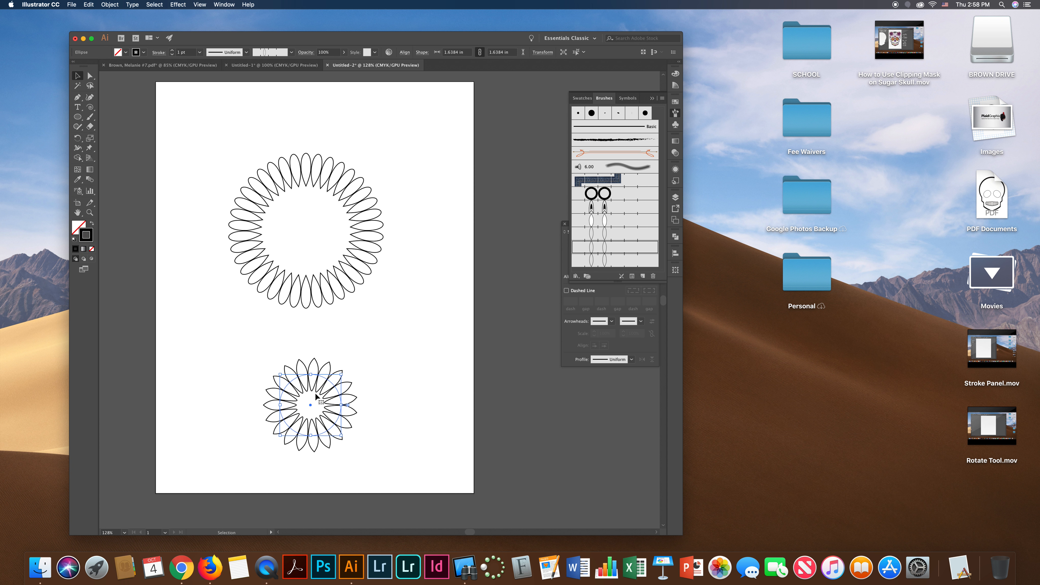
left_click_drag(310, 407, 305, 233)
left_click(437, 345)
Select both nested petal rings and apply the inner ring's pointed petal brush to them
scroll(388, 340, "left", 2)
scroll(390, 337, "up", 1)
left_click_drag(202, 140, 435, 376)
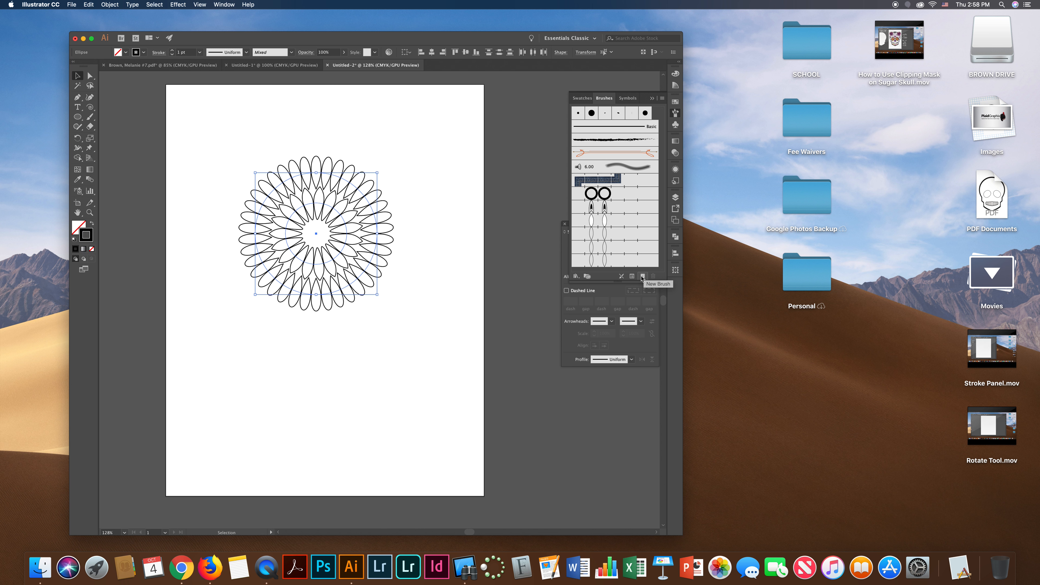
left_click(627, 247)
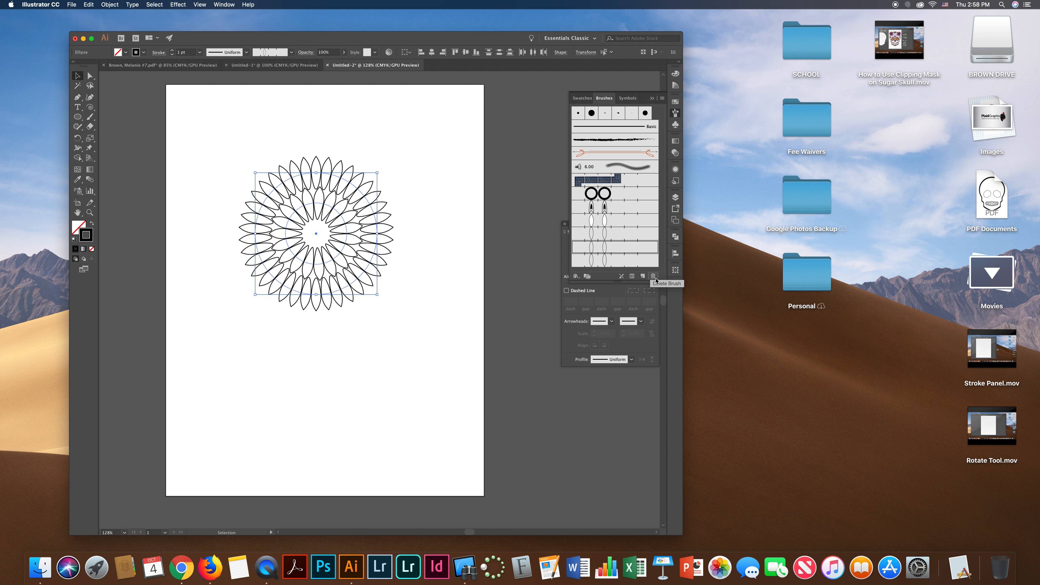